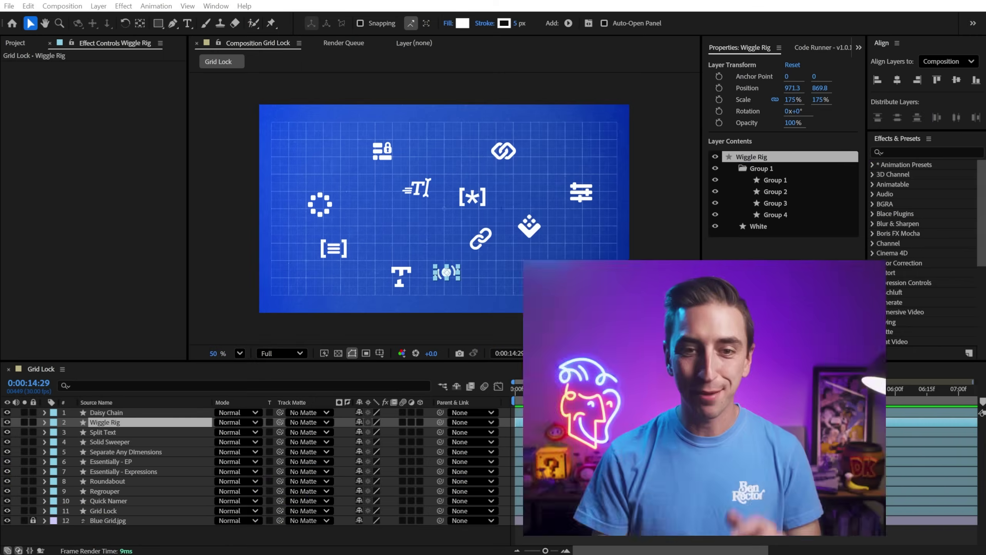
# - Marquee-select all eleven icon layers in the Grid Lock composition
pyautogui.moveTo(242, 126); pyautogui.dragTo(612, 301)
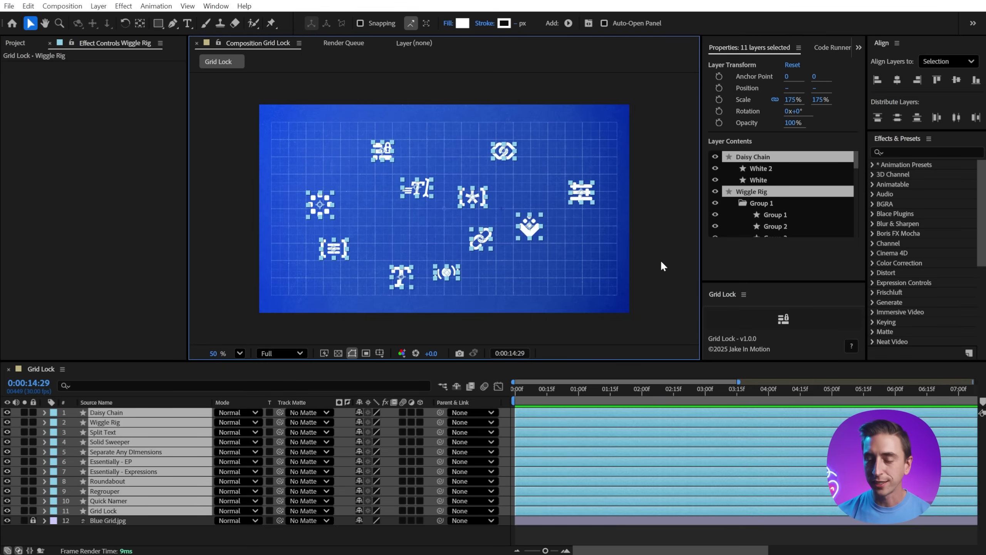
# - Wrap the selected icons in a Grid Lock Container, laying them out in one horizontal row
pyautogui.click(783, 318)
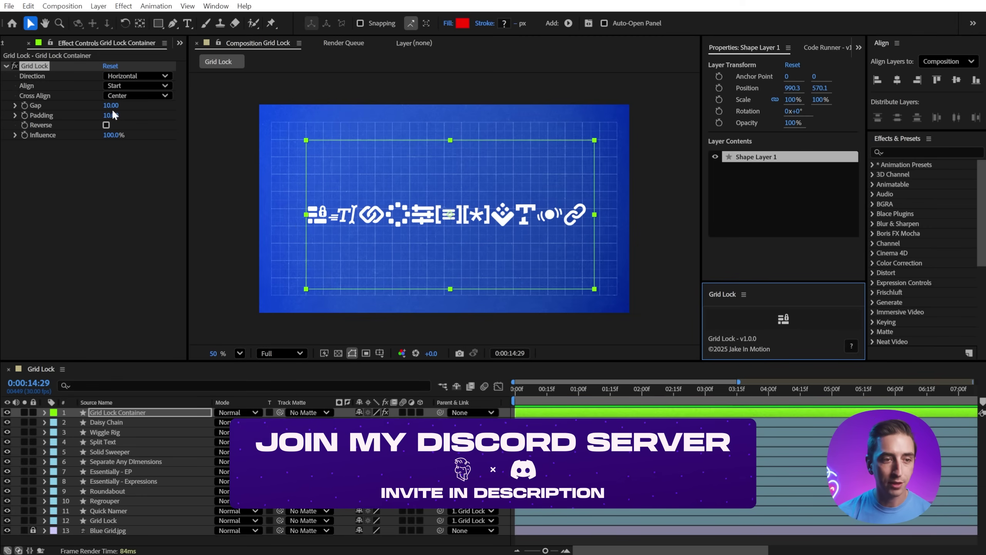
pyautogui.moveTo(111, 105); pyautogui.dragTo(134, 100)
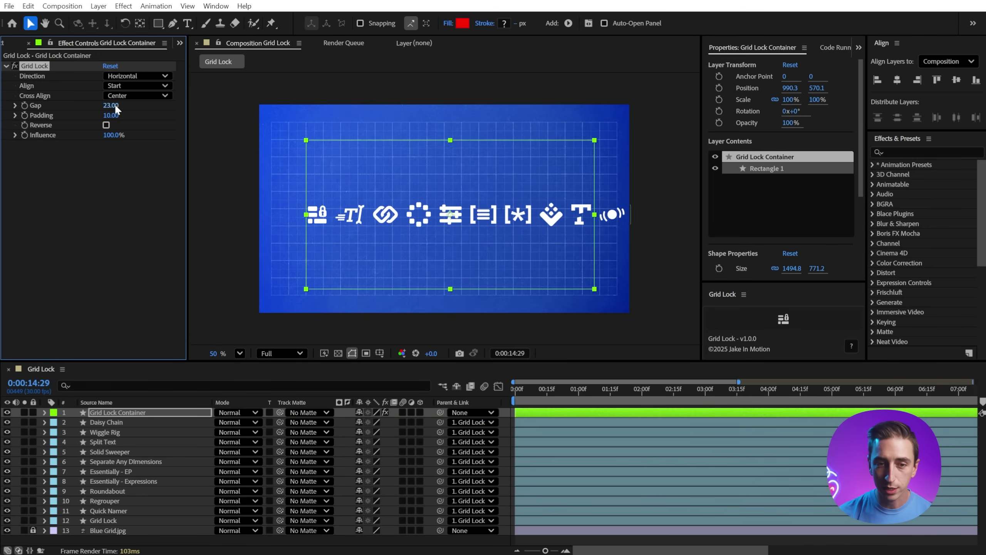
pyautogui.hotkey('ctrl', 'z')
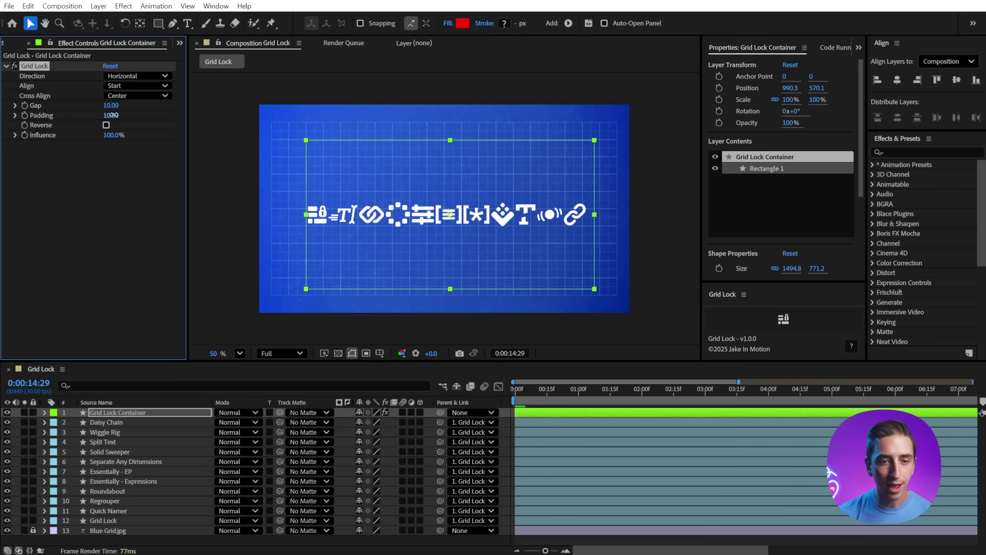
pyautogui.moveTo(112, 115); pyautogui.dragTo(174, 114)
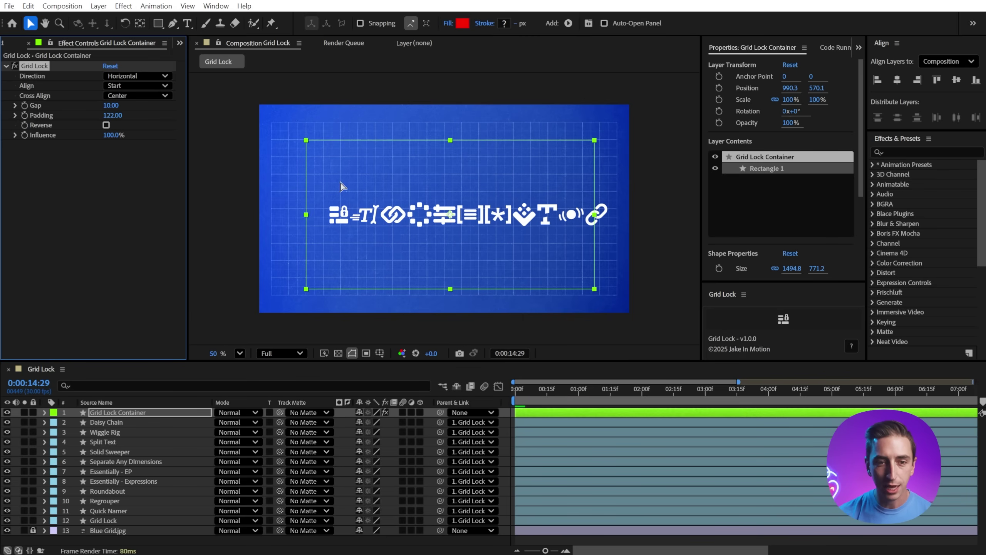
pyautogui.hotkey('ctrl', 'z')
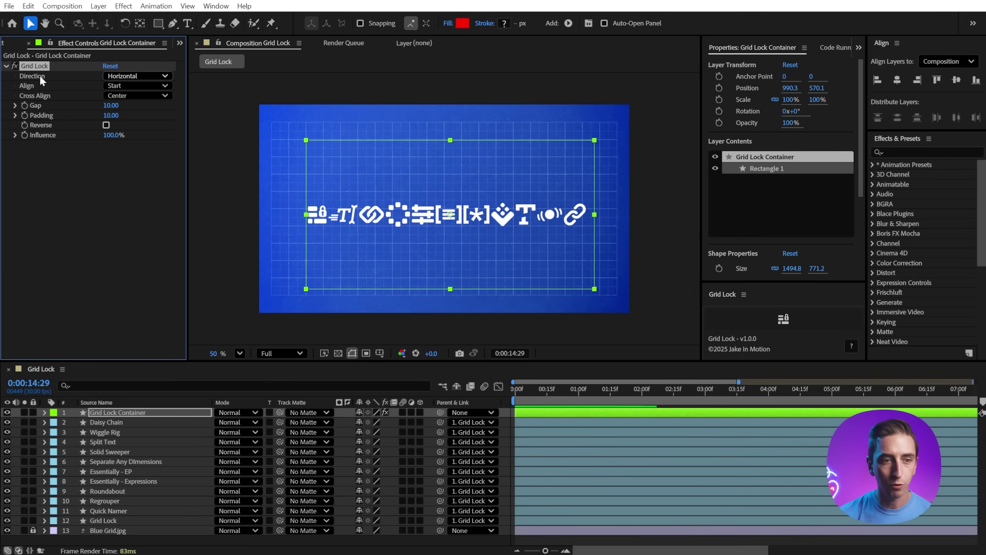
# - Change the container's Grid Lock Direction to Vertical, then to Wrap
pyautogui.click(128, 75)
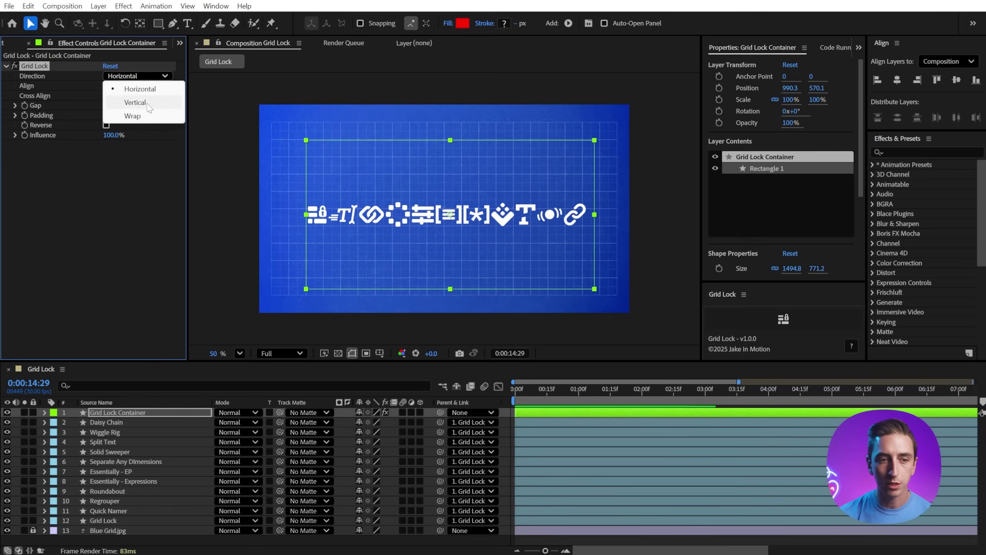
pyautogui.click(147, 102)
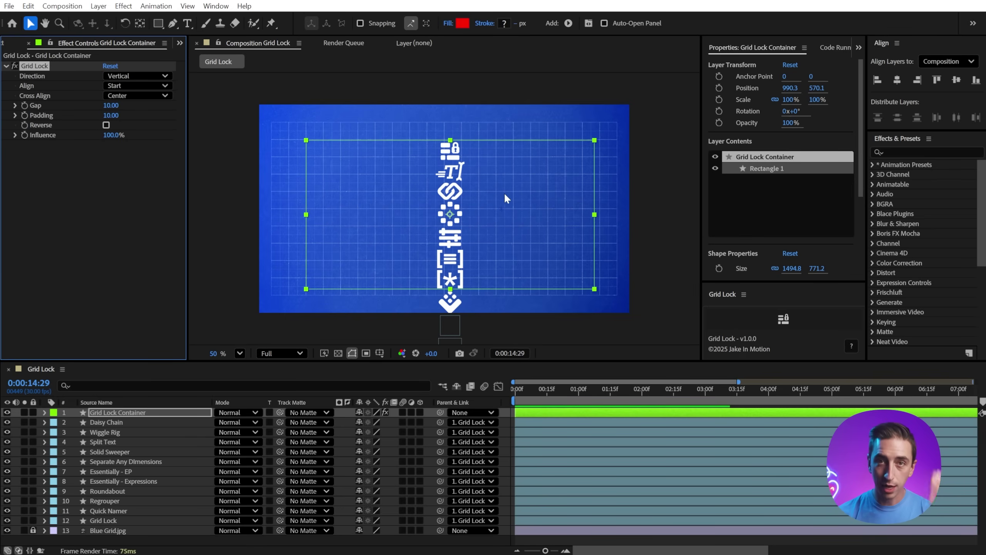
pyautogui.click(123, 76)
pyautogui.click(141, 112)
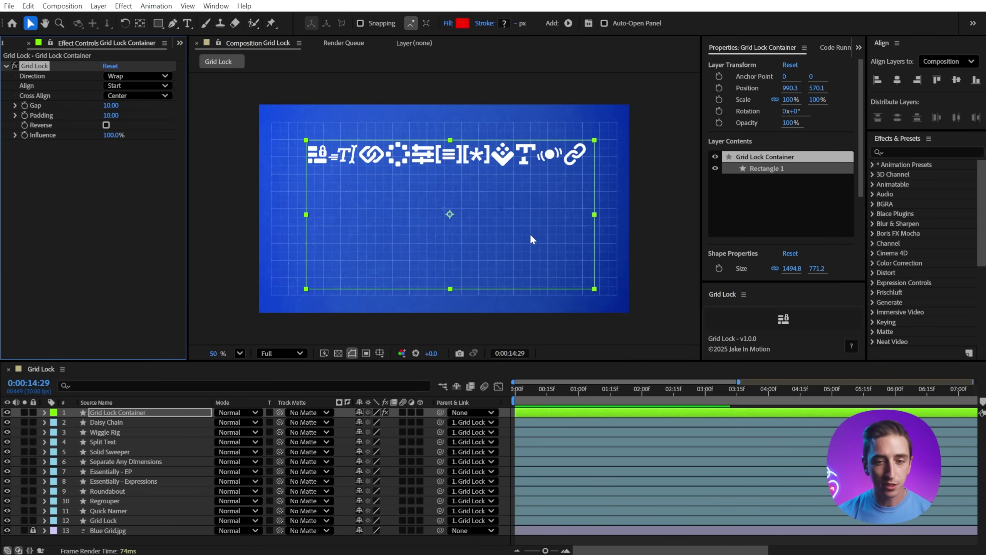
# - Drag the container's right edge and corner inward so the icons reflow into two rows
pyautogui.click(525, 217)
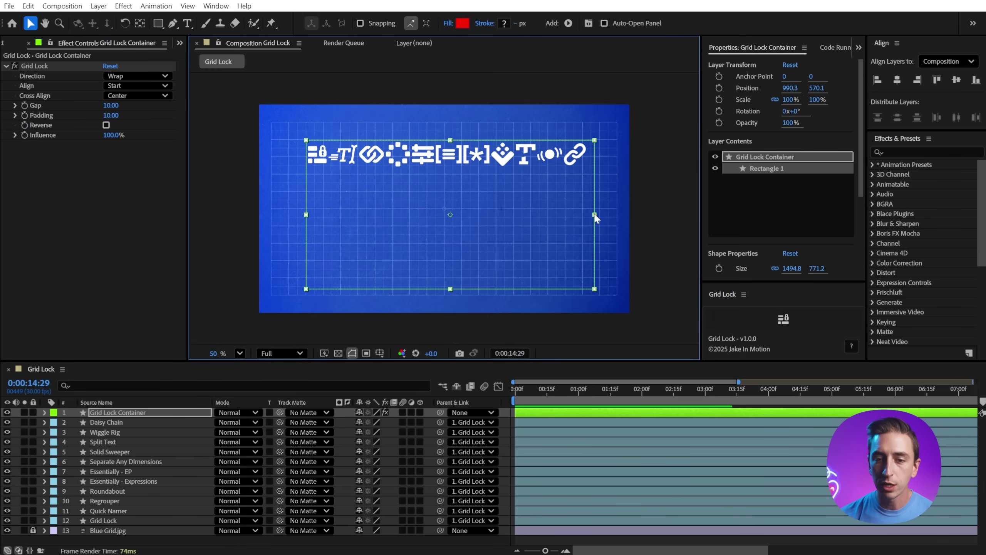
pyautogui.moveTo(595, 214); pyautogui.dragTo(516, 214)
pyautogui.moveTo(516, 288)
pyautogui.mouseDown()
pyautogui.moveTo(510, 261)
pyautogui.moveTo(533, 276)
pyautogui.moveTo(515, 280)
pyautogui.moveTo(531, 276)
pyautogui.mouseUp()
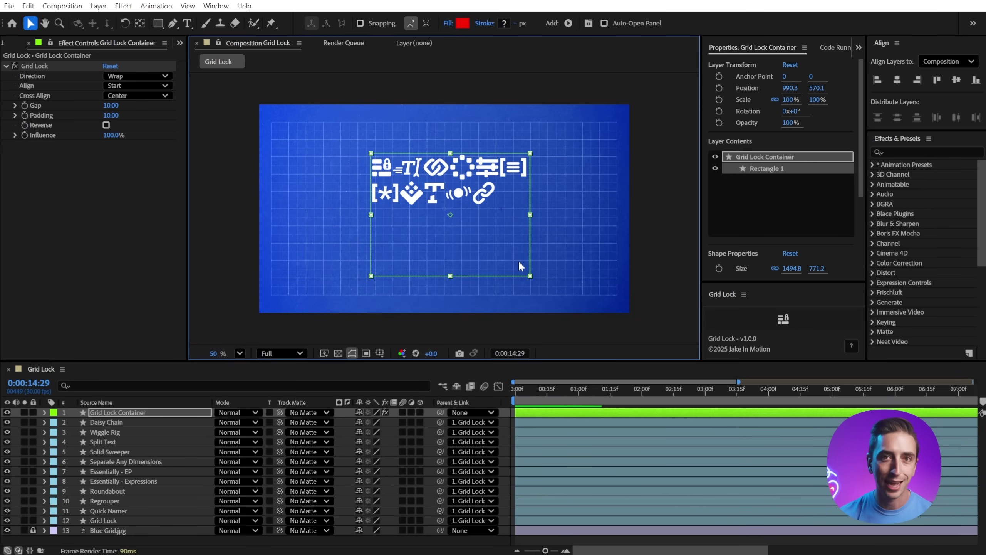
# - Set Align to Center, End, then Space Between, and resize the container wider and shorter
pyautogui.click(116, 85)
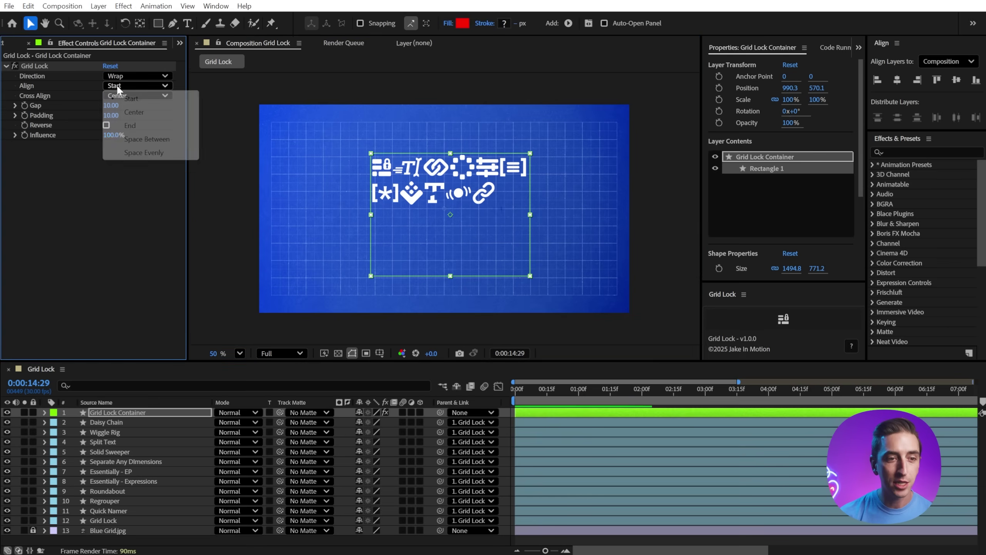
pyautogui.click(118, 109)
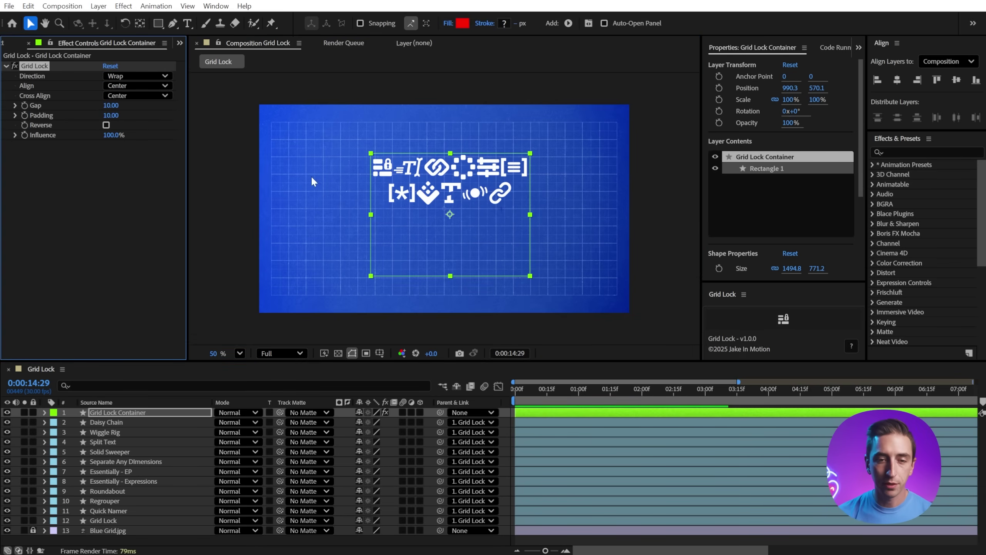
pyautogui.click(135, 86)
pyautogui.click(140, 123)
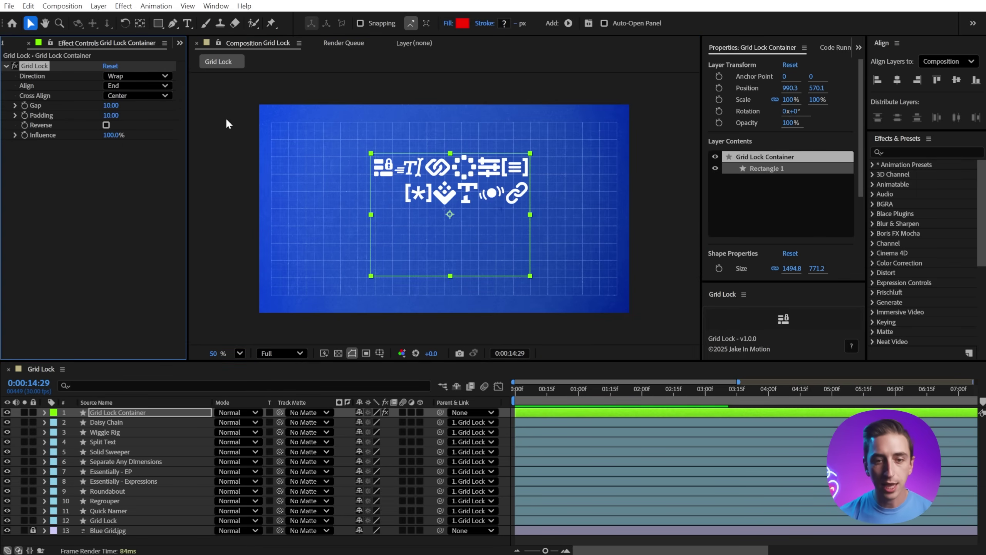
pyautogui.click(153, 87)
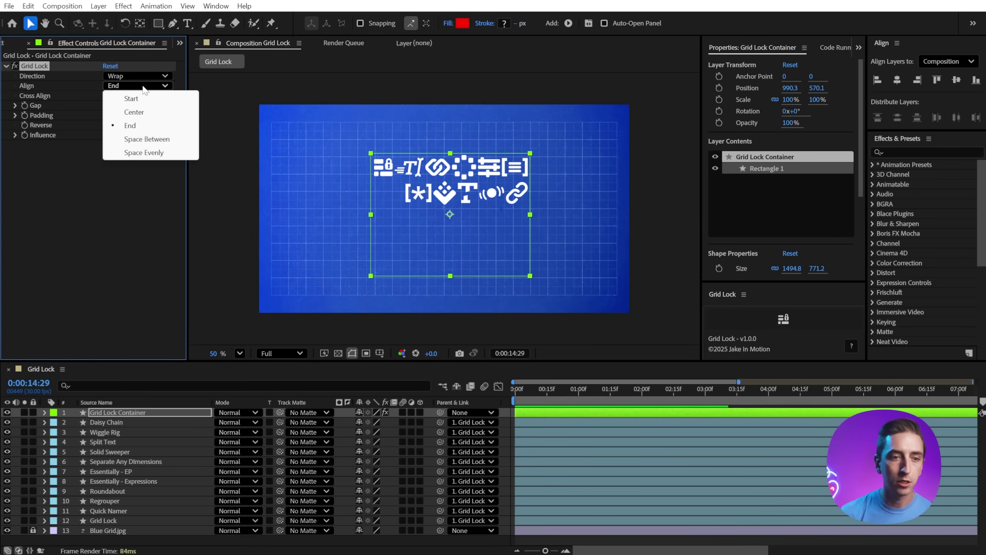
pyautogui.click(171, 142)
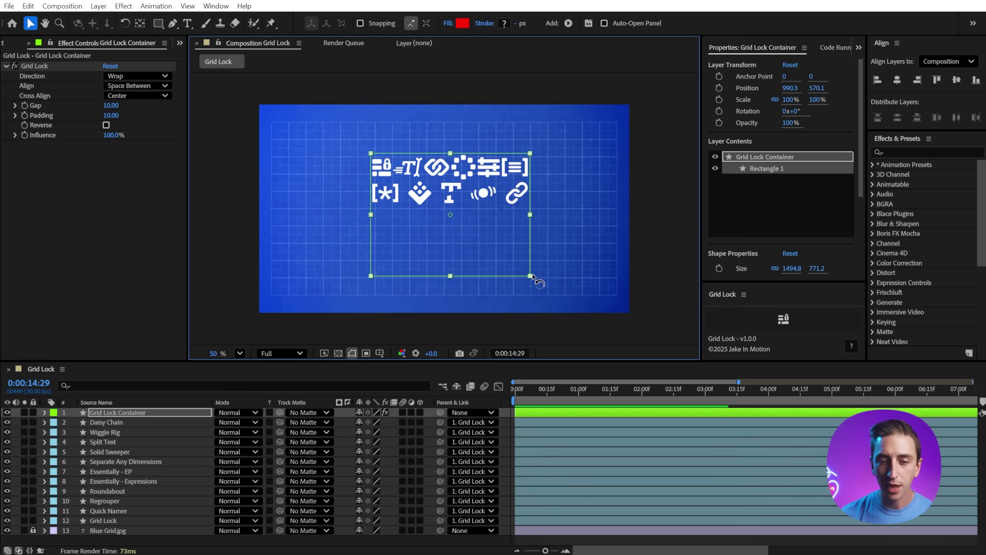
pyautogui.moveTo(545, 277)
pyautogui.mouseDown()
pyautogui.moveTo(585, 275)
pyautogui.moveTo(523, 273)
pyautogui.moveTo(572, 265)
pyautogui.moveTo(558, 263)
pyautogui.mouseUp()
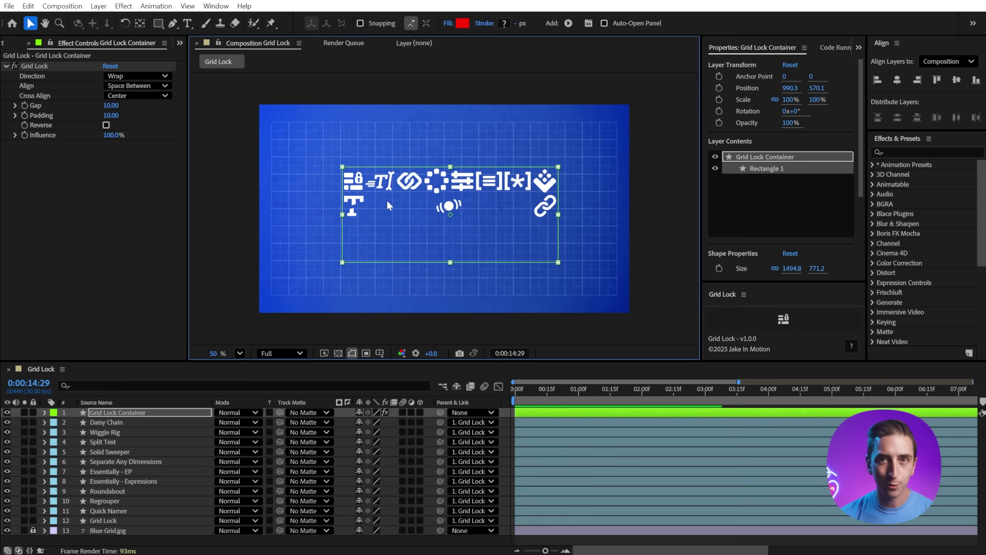
# - Set Cross Align to Space Between and make the container narrower and taller
pyautogui.click(136, 97)
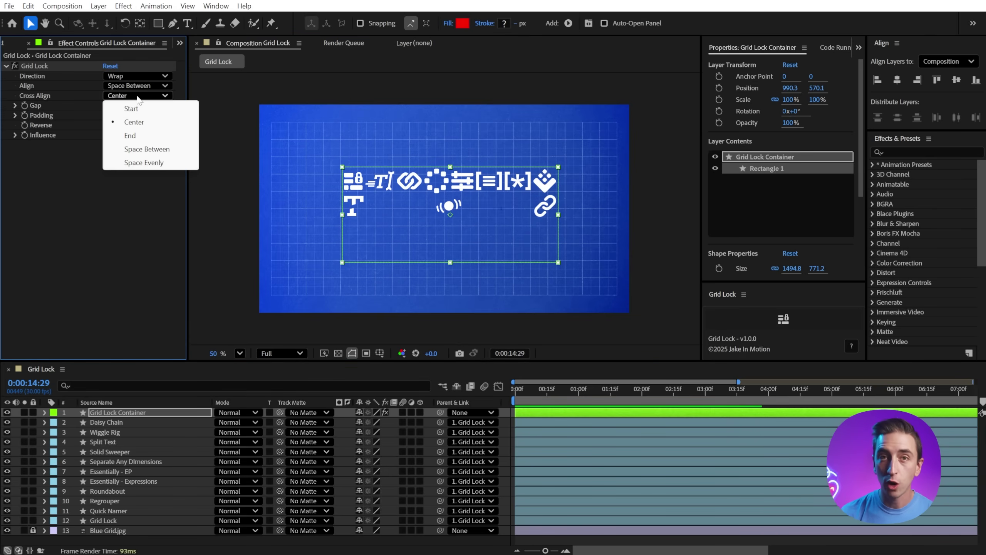
pyautogui.click(164, 149)
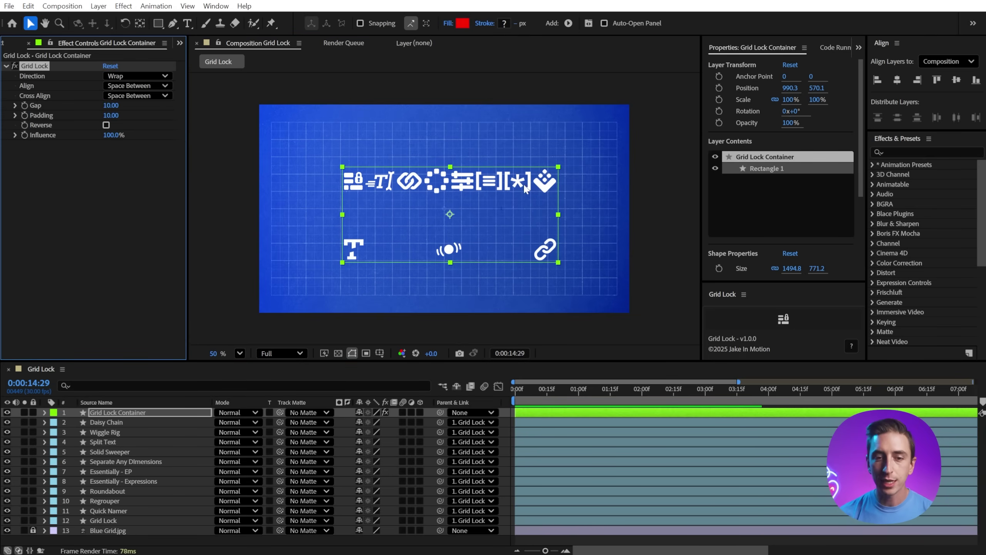
pyautogui.moveTo(558, 262); pyautogui.dragTo(519, 278)
# - Set both Align and Cross Align to Space Evenly, then widen the container
pyautogui.click(128, 90)
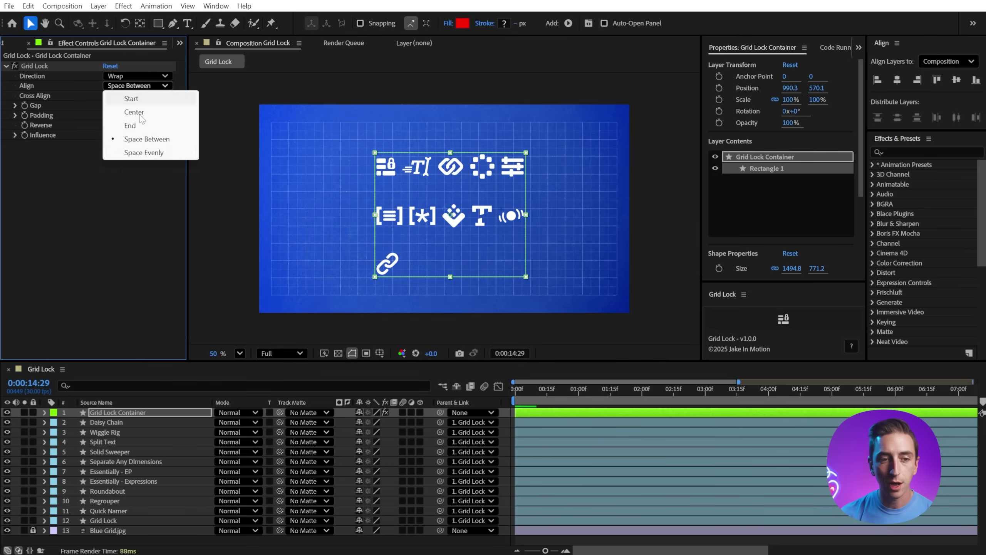
pyautogui.click(144, 152)
pyautogui.click(138, 97)
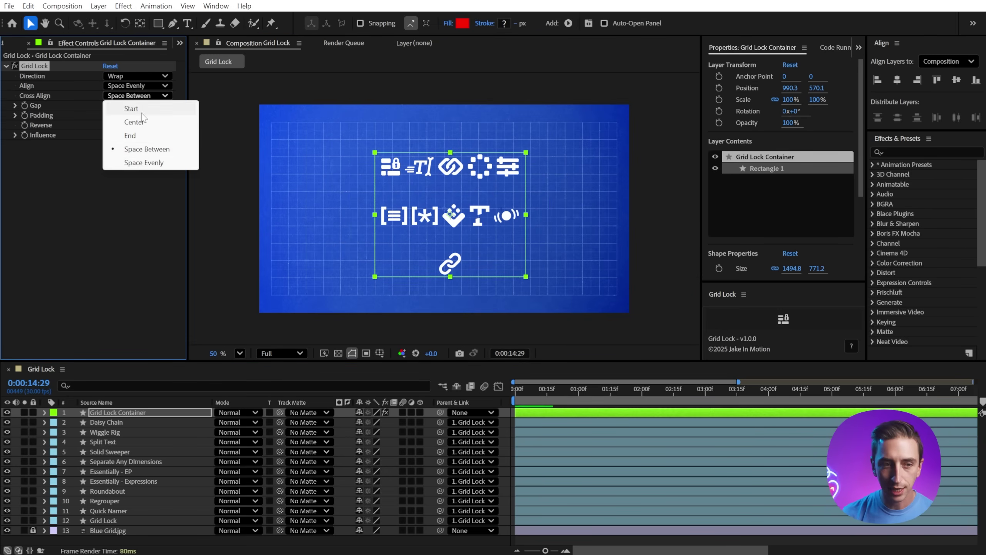
pyautogui.click(136, 163)
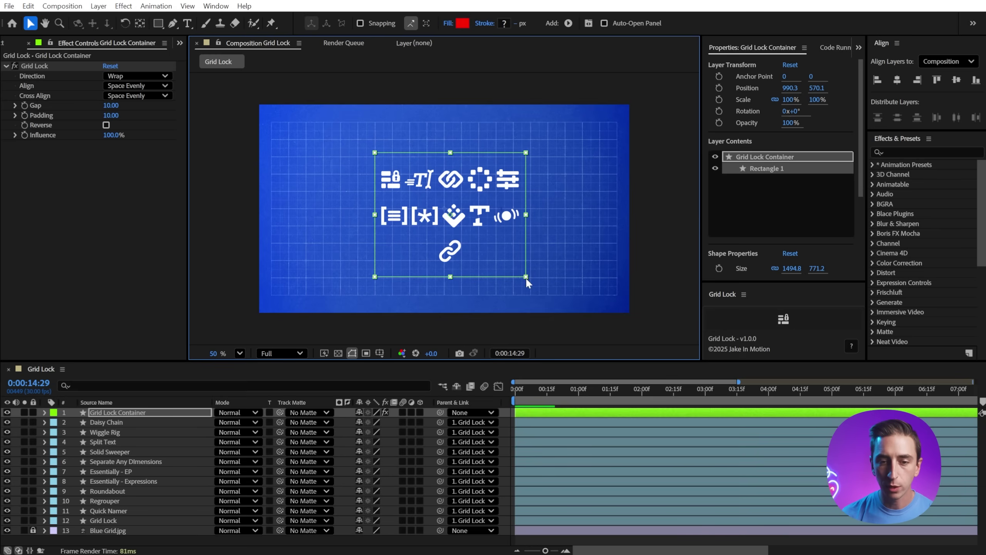
pyautogui.moveTo(526, 277); pyautogui.dragTo(549, 289)
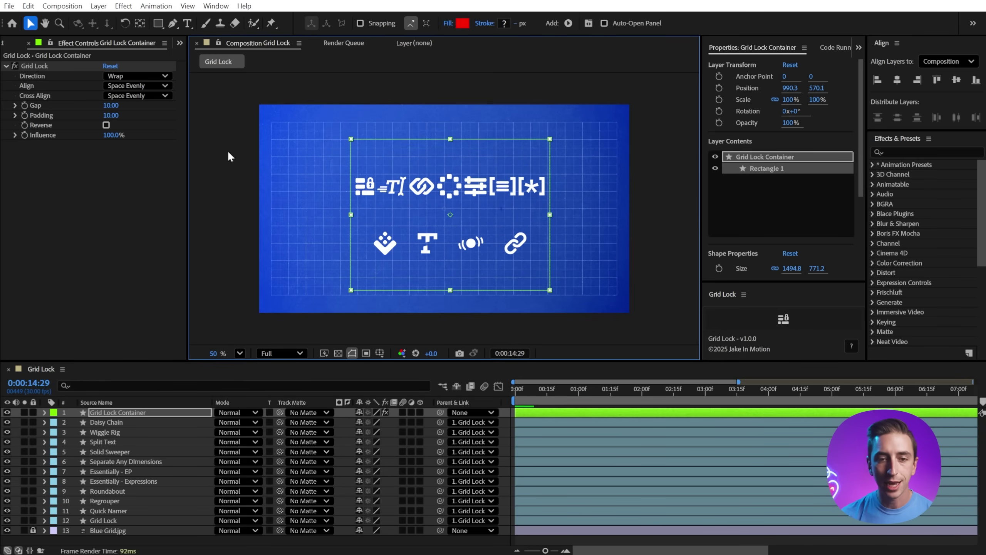
# - Raise the container's Gap to 89 and Padding to 57, then deselect it
pyautogui.moveTo(112, 105); pyautogui.dragTo(135, 116)
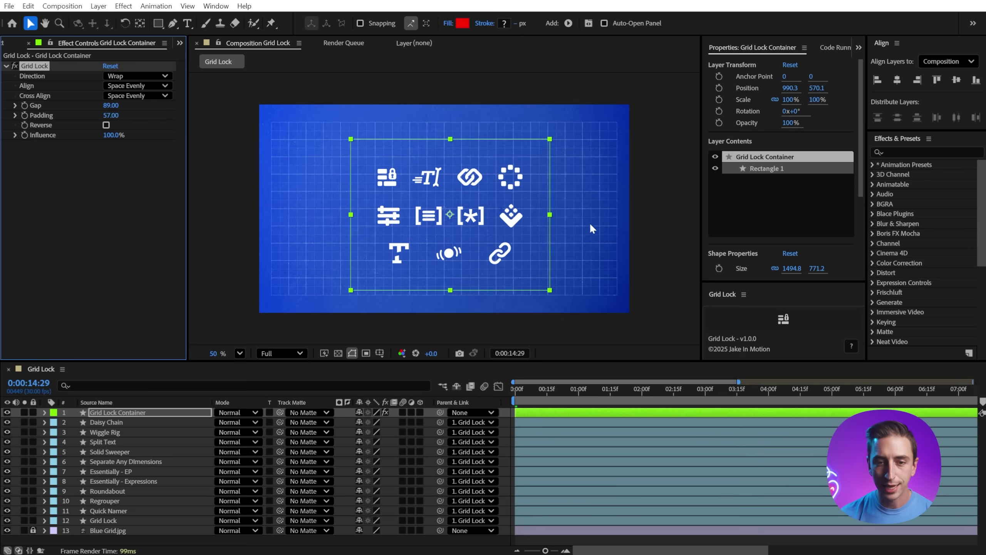
pyautogui.click(593, 188)
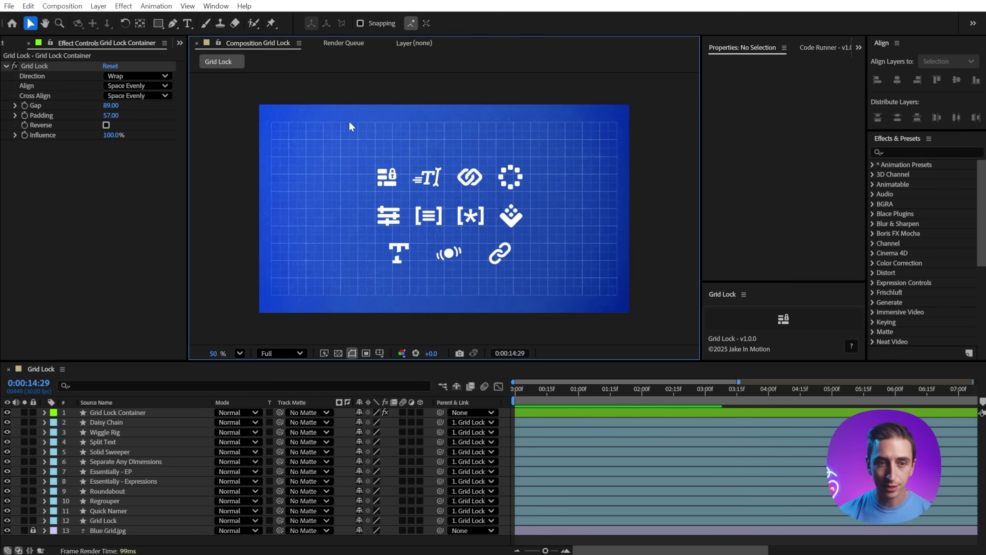
# - Create a new white solid layer, White Solid 1, via Layer > New > Solid
pyautogui.click(97, 6)
pyautogui.moveTo(105, 18)
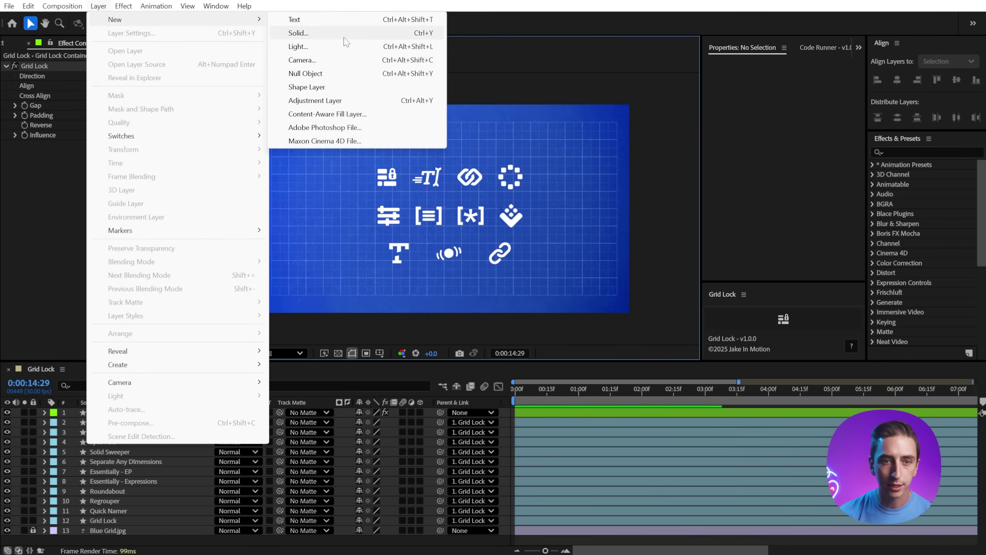
pyautogui.click(344, 37)
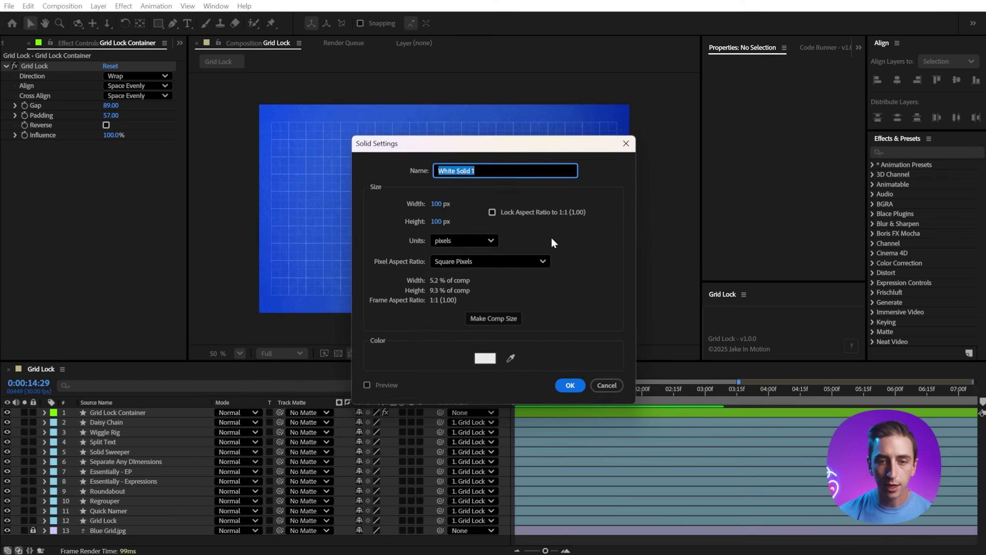
pyautogui.click(570, 385)
# - Parent White Solid 1 to the Grid Lock Container and move it to layer 7
pyautogui.moveTo(446, 211); pyautogui.dragTo(567, 191)
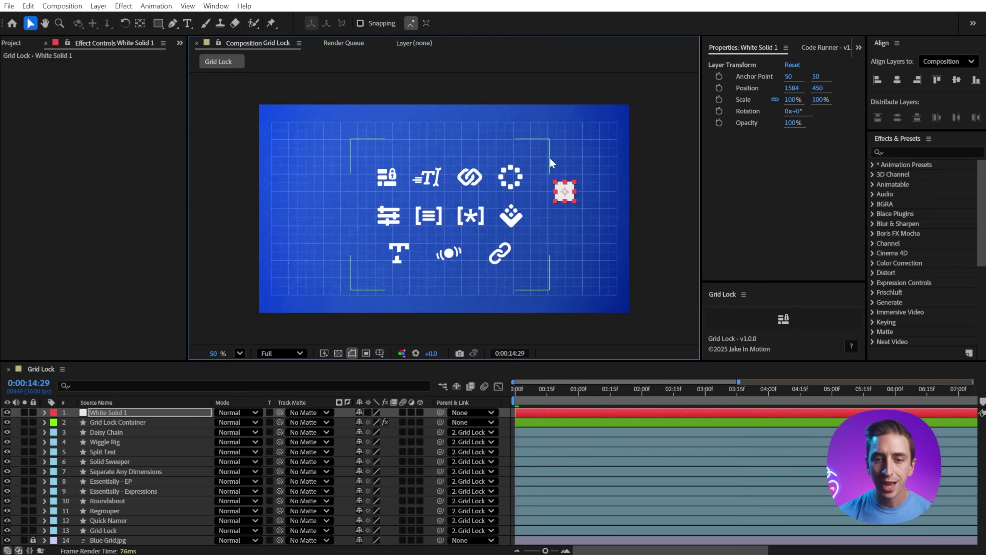
pyautogui.keyDown('shift'); pyautogui.click(546, 161); pyautogui.keyUp('shift')
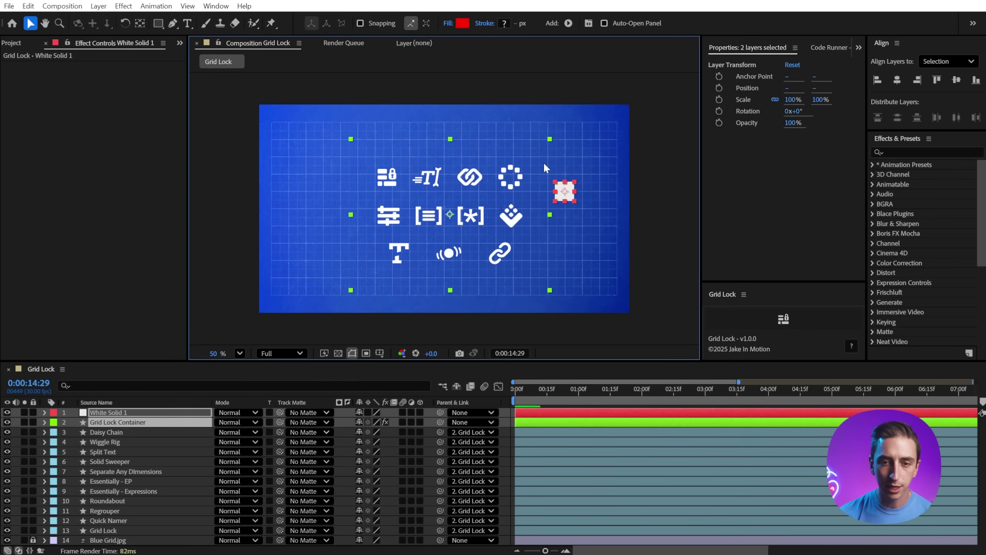
pyautogui.click(783, 318)
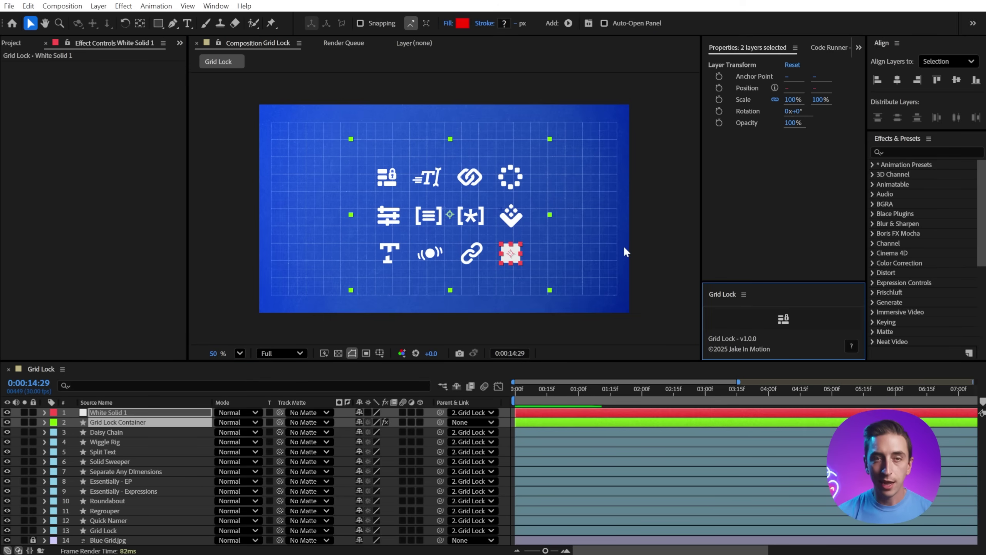
pyautogui.click(108, 413)
pyautogui.moveTo(108, 415); pyautogui.dragTo(114, 463)
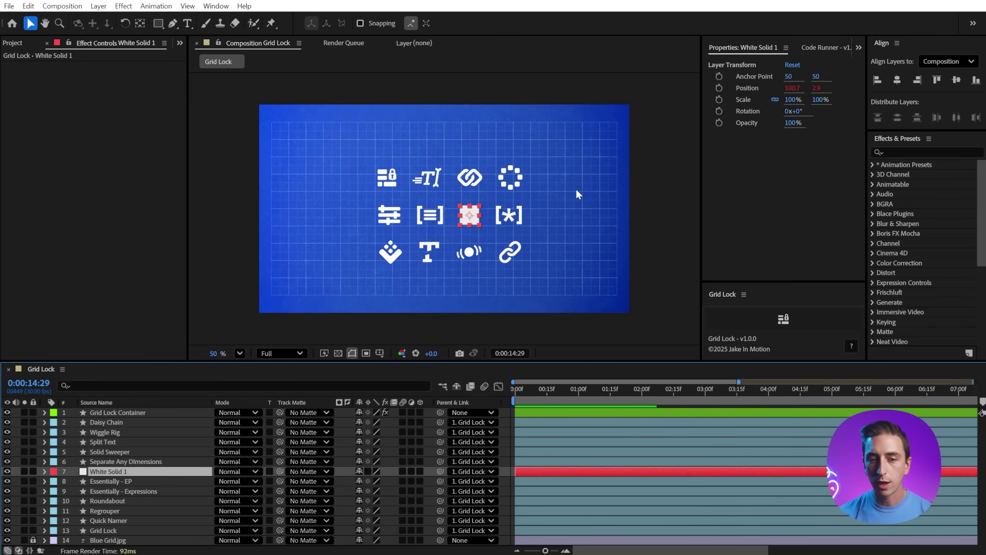
pyautogui.click(500, 192)
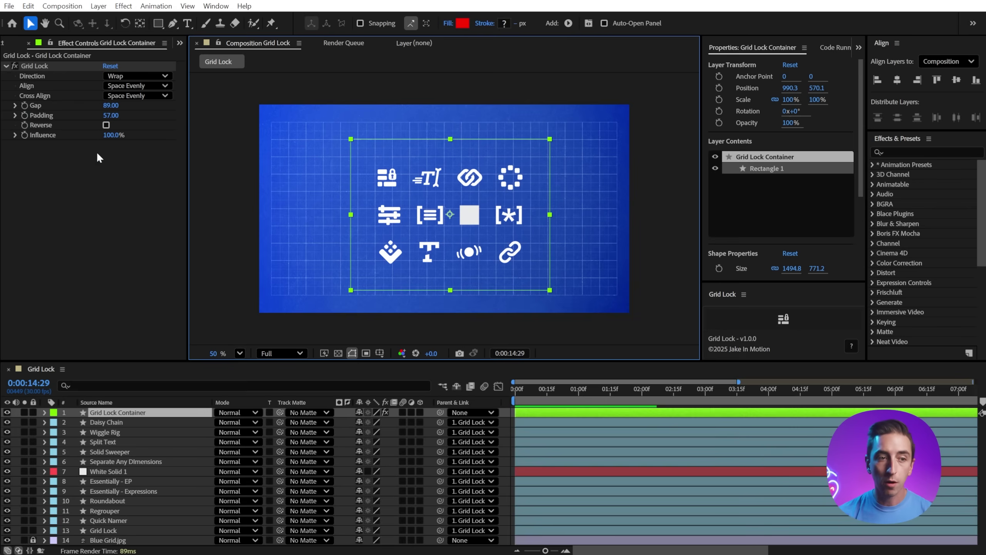
pyautogui.click(106, 125)
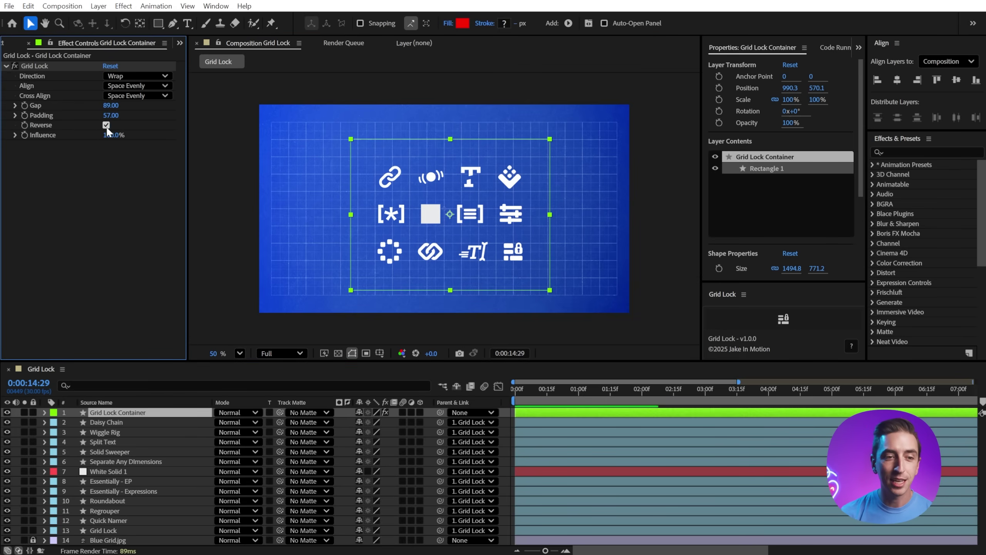
pyautogui.click(106, 125)
pyautogui.moveTo(110, 139); pyautogui.dragTo(70, 168)
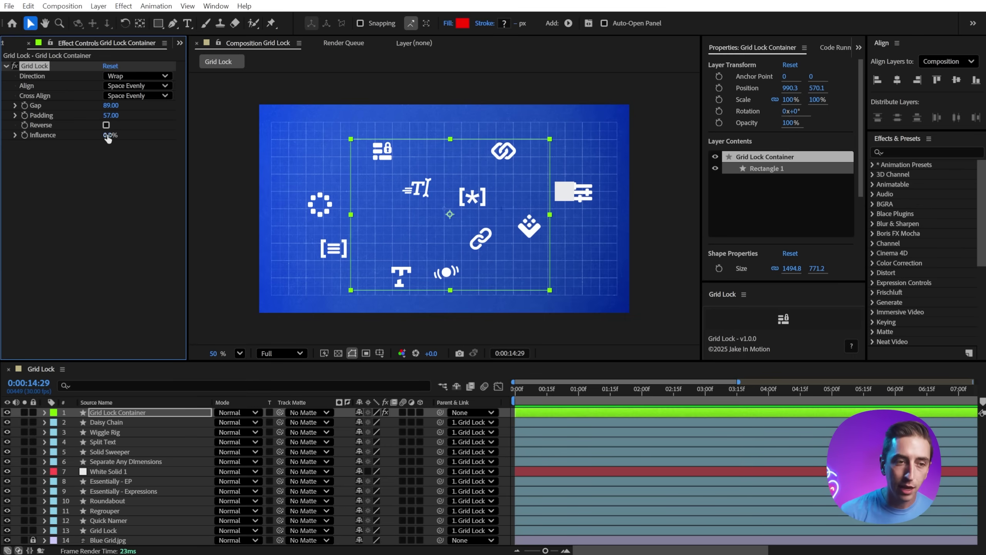
pyautogui.moveTo(110, 135); pyautogui.dragTo(209, 132)
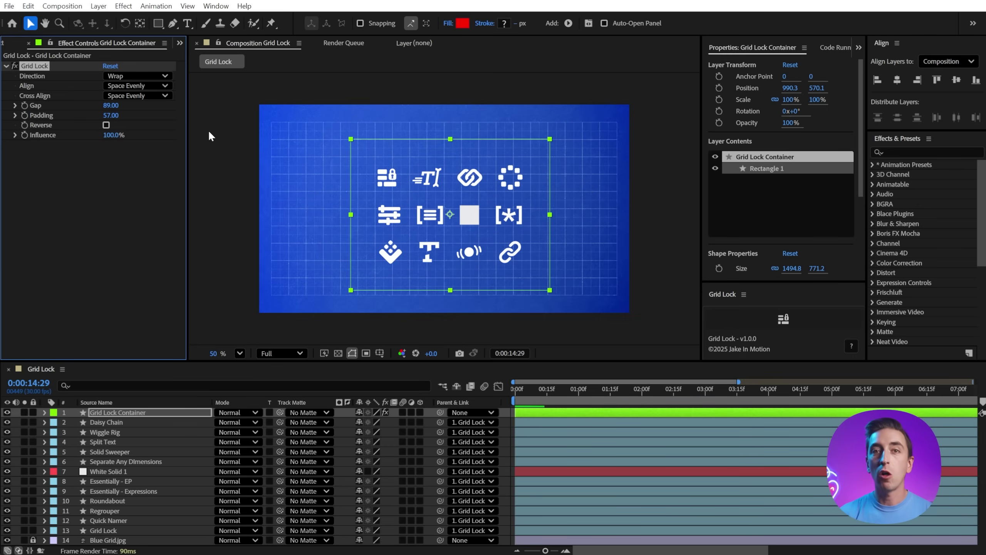
pyautogui.click(432, 154)
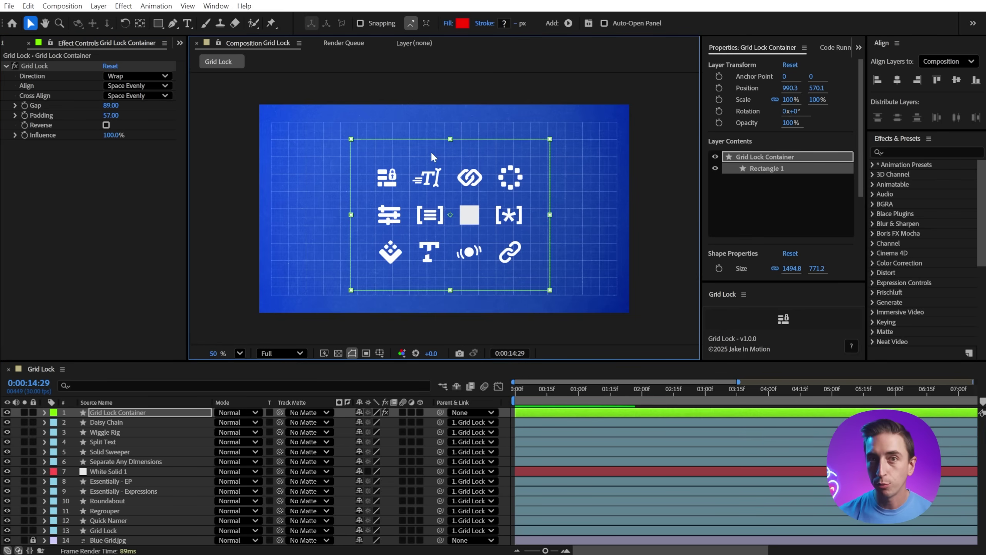
# - Expand the container's Contents > Rectangle 1 > Transform and set a Scale keyframe
pyautogui.click(45, 412)
pyautogui.click(55, 423)
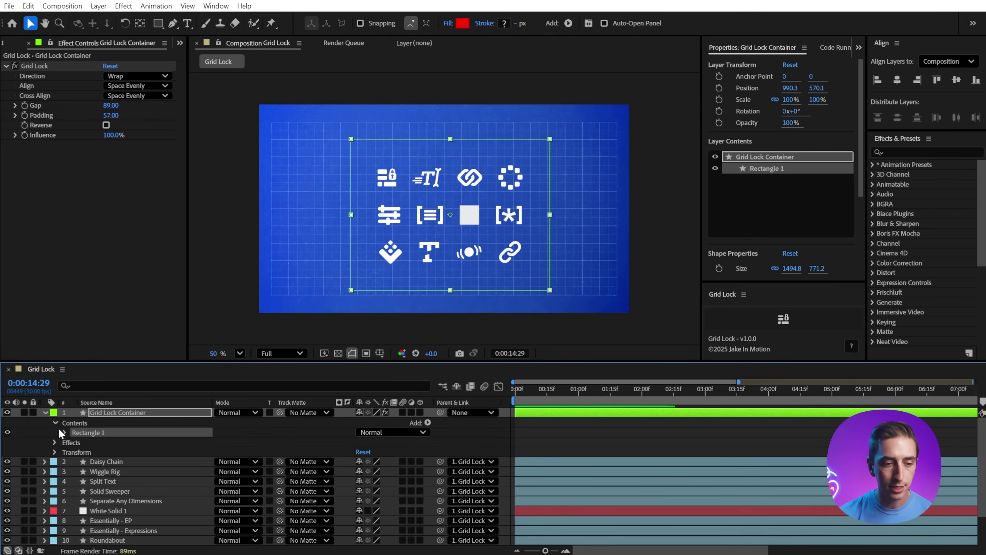
pyautogui.click(64, 432)
pyautogui.click(74, 462)
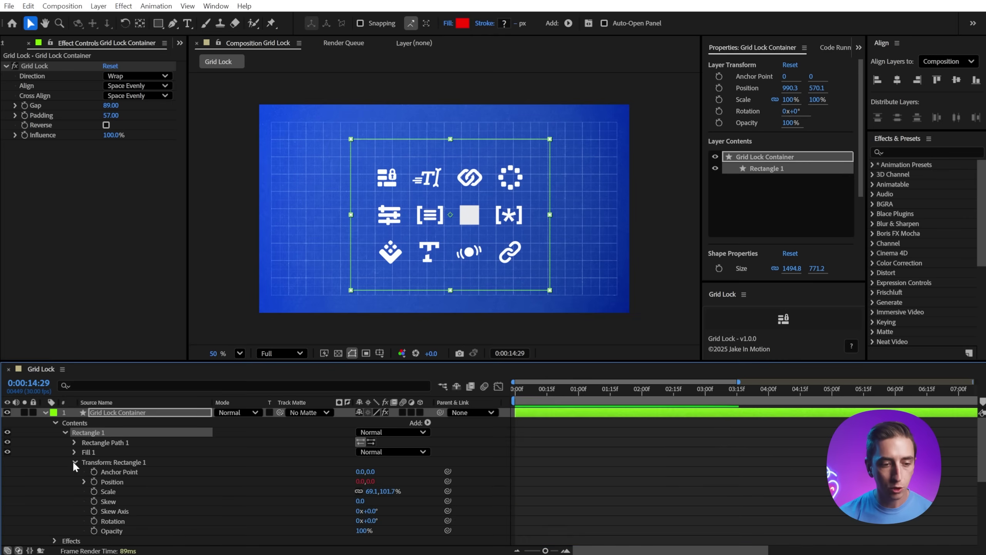
pyautogui.click(110, 481)
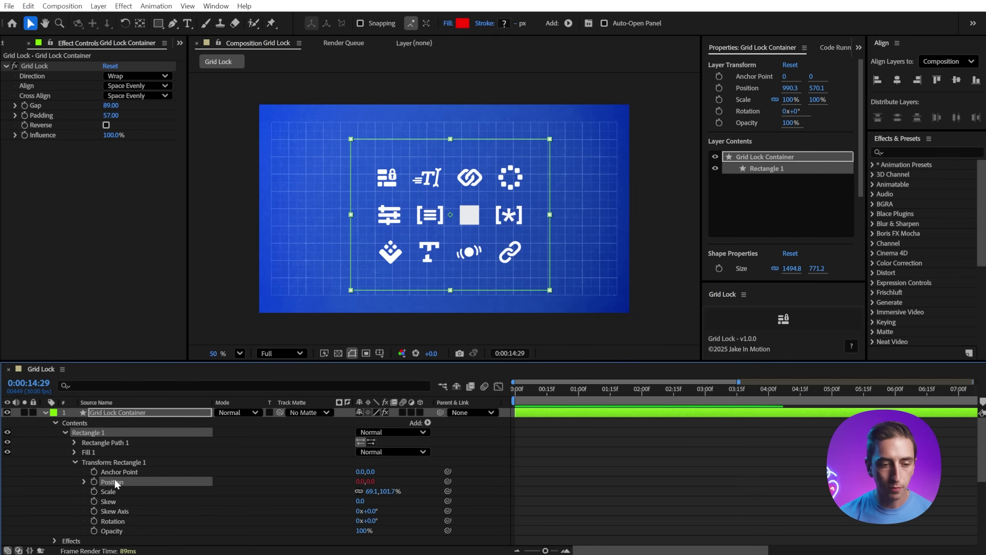
pyautogui.click(116, 491)
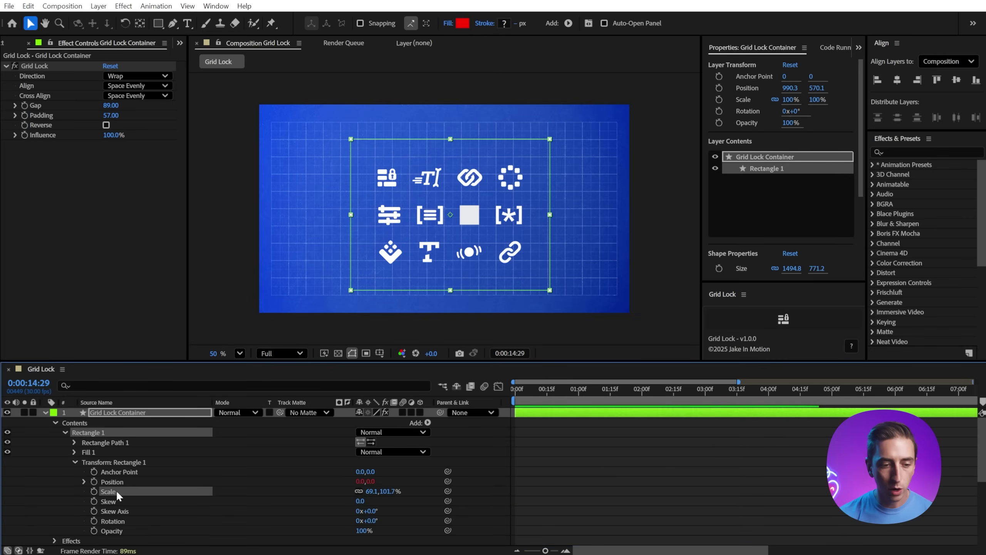
pyautogui.click(94, 491)
# - Move the Scale keyframe to 0:00 and set the current time to 0:00:00:27
pyautogui.press('u')
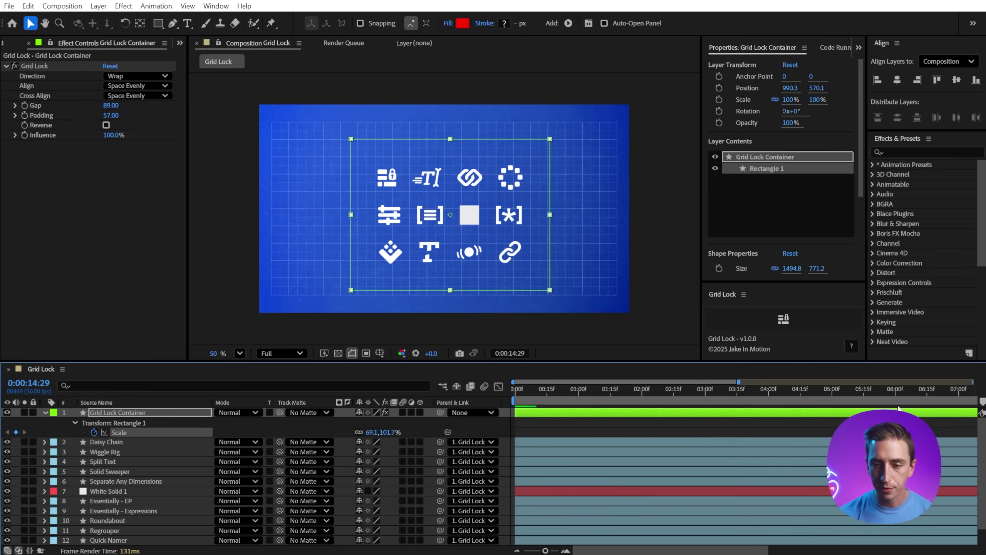
pyautogui.press('-')
pyautogui.moveTo(973, 432); pyautogui.dragTo(515, 432)
pyautogui.click(526, 390)
pyautogui.click(543, 390)
pyautogui.press('=')
pyautogui.press('=')
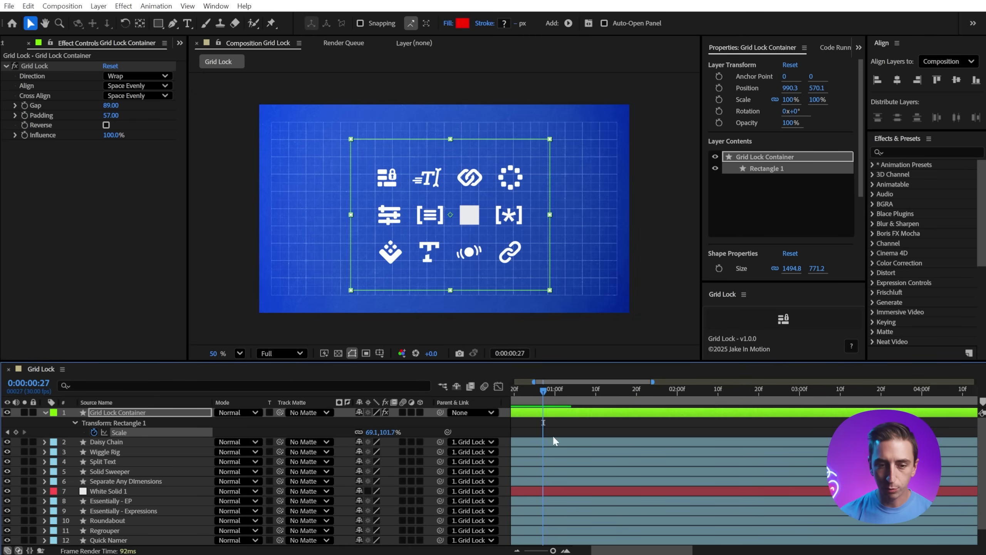
pyautogui.hscroll(-2, 553, 434)
# - Resize the container to 94.7,54.0% scale and apply Easy Ease to both Scale keyframes
pyautogui.click(470, 270)
pyautogui.moveTo(547, 293); pyautogui.dragTo(587, 256)
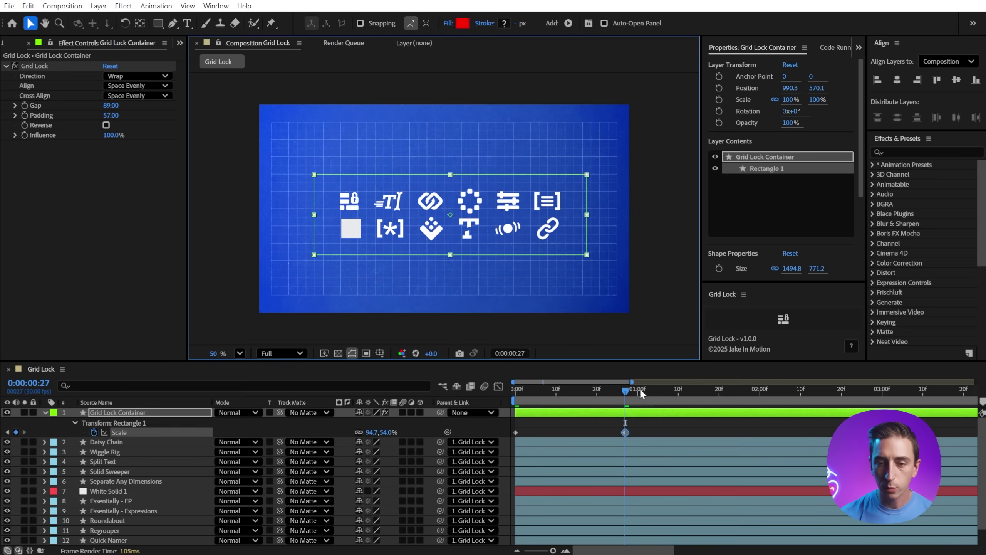
pyautogui.moveTo(642, 425); pyautogui.dragTo(501, 460)
pyautogui.press('F9')
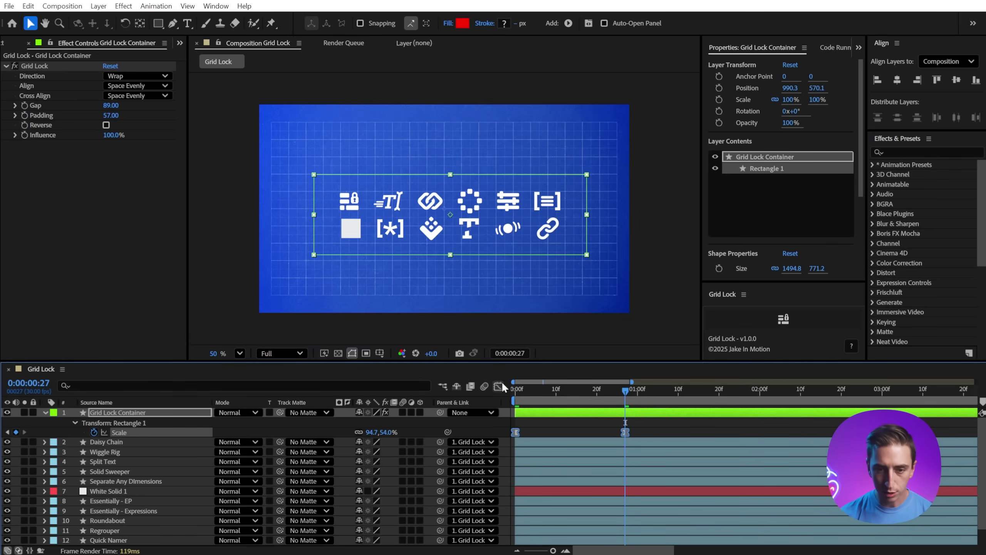
# - Stretch a Scale keyframe's easing influence in the Graph Editor's speed graph
pyautogui.click(498, 386)
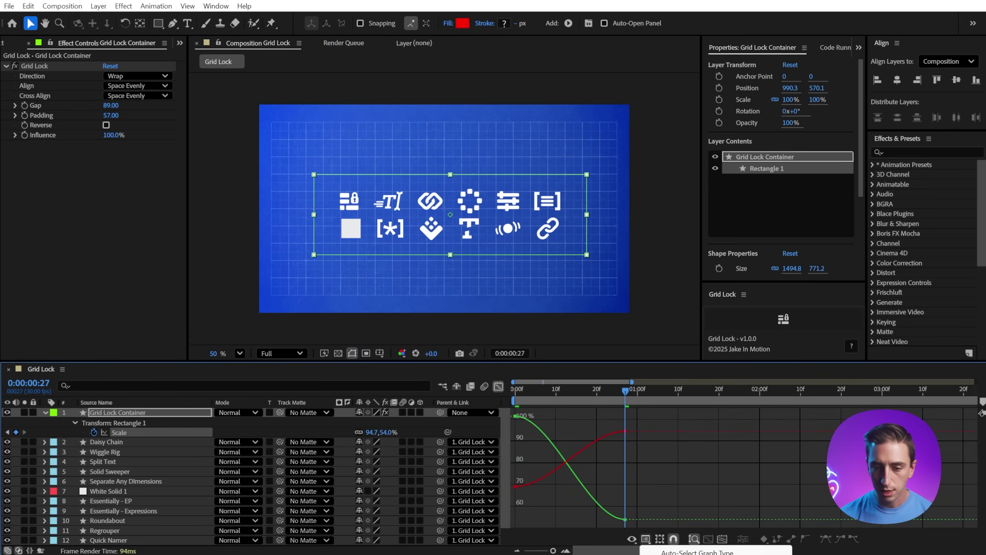
pyautogui.click(699, 551)
pyautogui.moveTo(623, 453); pyautogui.dragTo(585, 452)
pyautogui.click(499, 386)
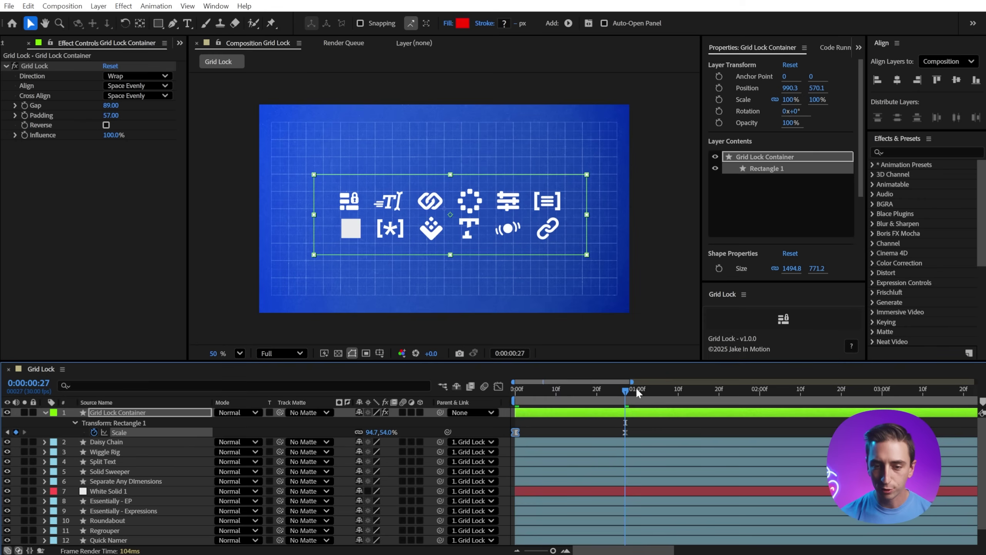
# - End the work area at 1:04, preview the reflow, and shift both Scale keyframes later
pyautogui.click(655, 389)
pyautogui.press('n')
pyautogui.press('space')
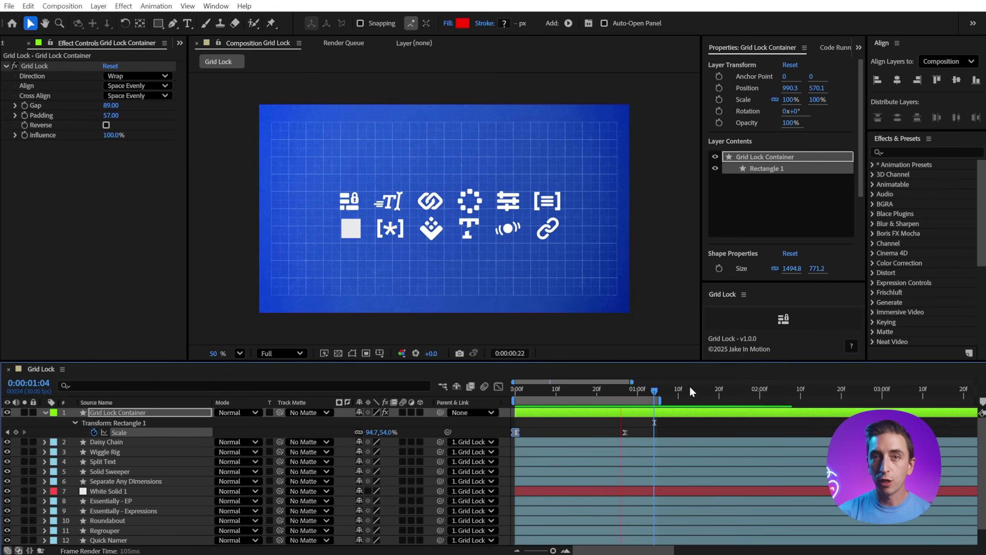
pyautogui.click(646, 389)
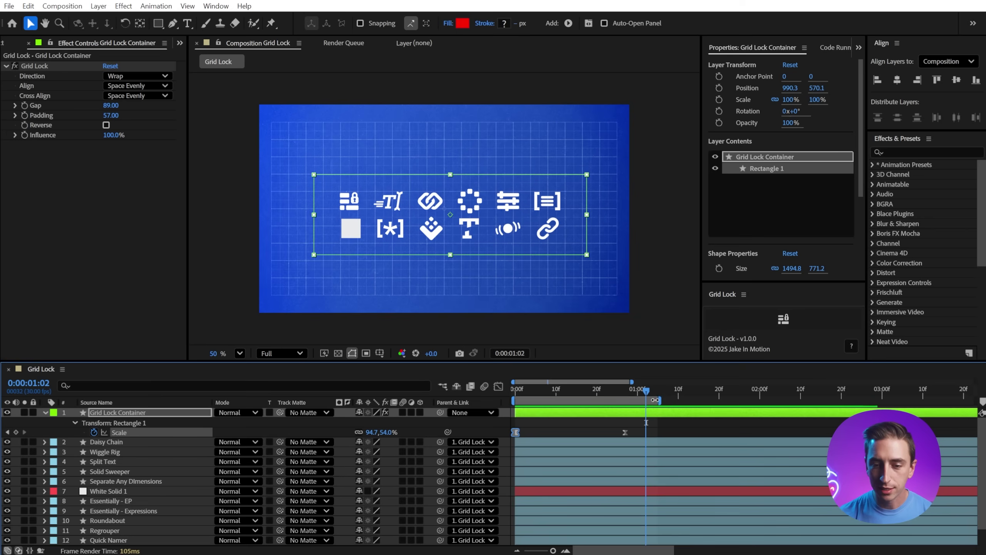
pyautogui.moveTo(641, 425); pyautogui.dragTo(859, 400)
# - Keyframe the Grid Lock Influence at 0% at the start of the composition
pyautogui.click(24, 135)
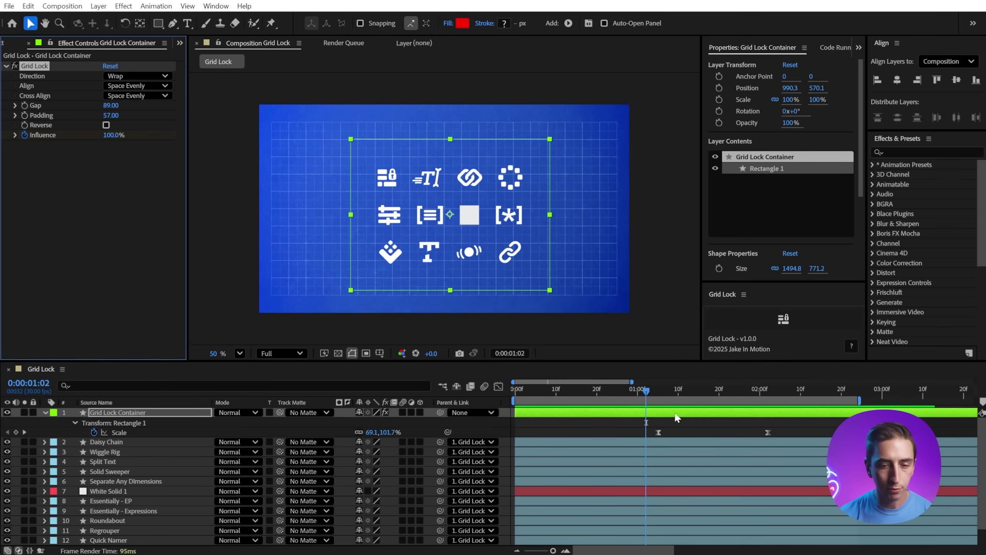
pyautogui.press('Home')
pyautogui.press('u')
pyautogui.press('u')
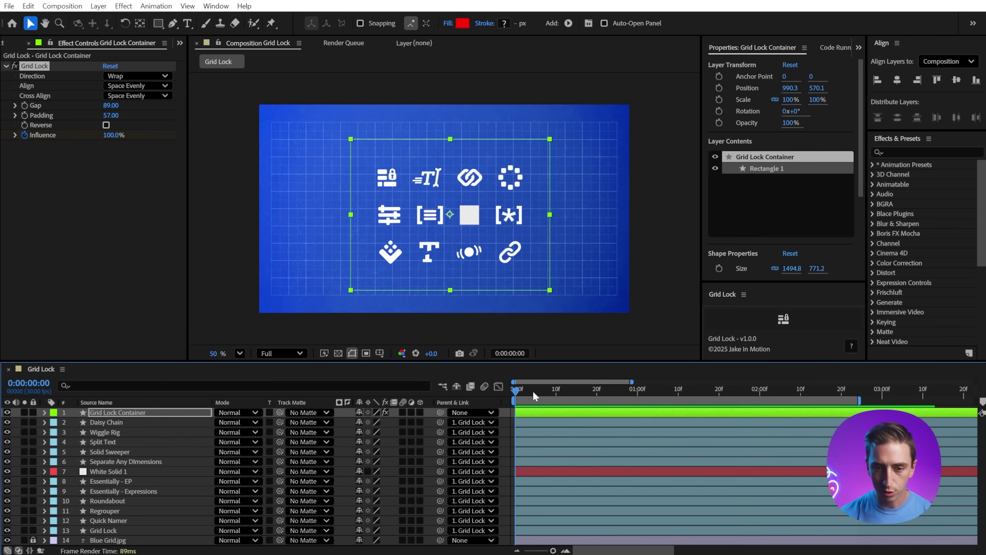
pyautogui.moveTo(365, 452); pyautogui.dragTo(342, 452)
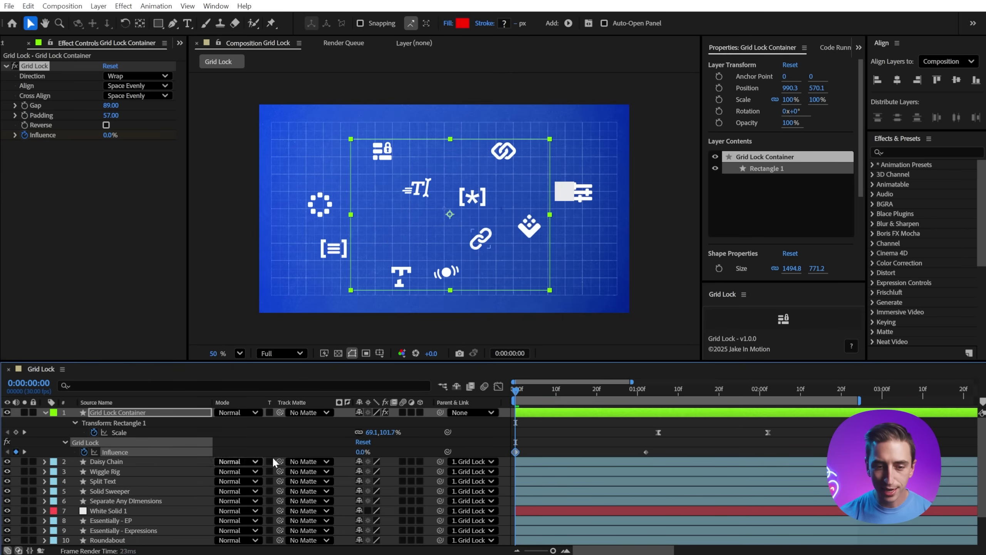
# - Ease both Influence keyframes in the speed graph, then select all the icon layers
pyautogui.moveTo(660, 449); pyautogui.dragTo(496, 468)
pyautogui.hotkey('shift', 'F3')
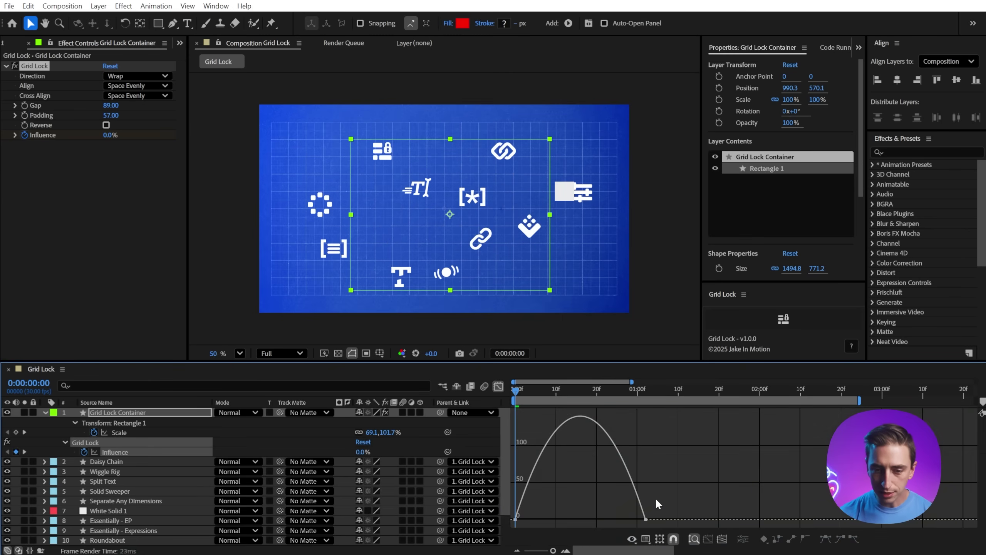
pyautogui.moveTo(625, 519); pyautogui.dragTo(557, 517)
pyautogui.click(498, 385)
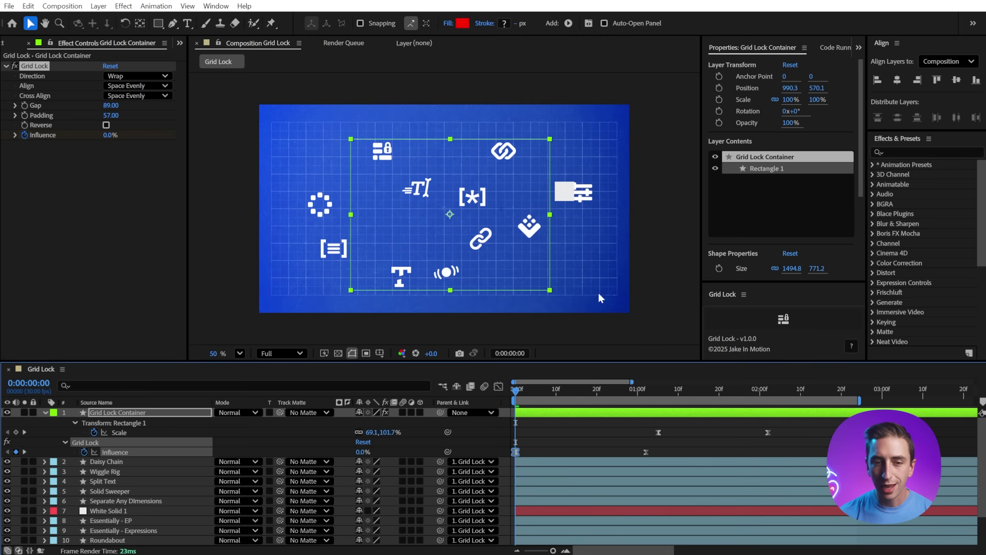
pyautogui.moveTo(619, 132); pyautogui.dragTo(286, 298)
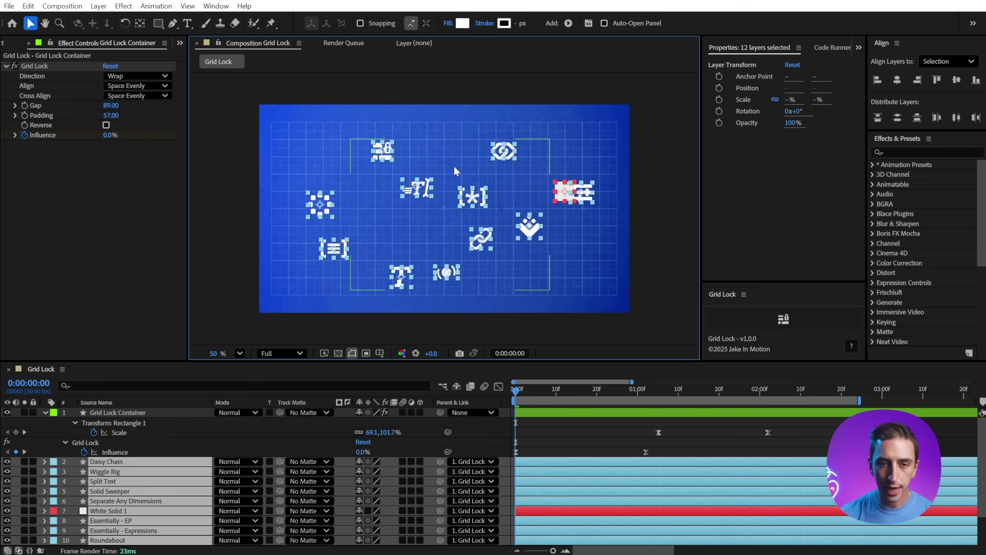
# - Align the icons to the bottom, distribute them, and move Essentially - Expressions to the left end
pyautogui.click(976, 79)
pyautogui.click(957, 118)
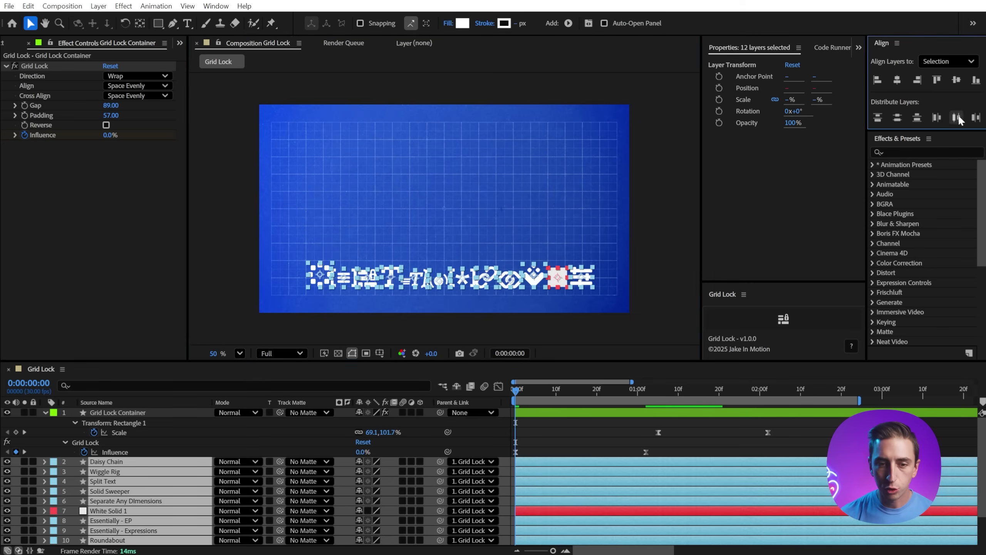
pyautogui.click(604, 278)
pyautogui.moveTo(606, 279); pyautogui.dragTo(287, 275)
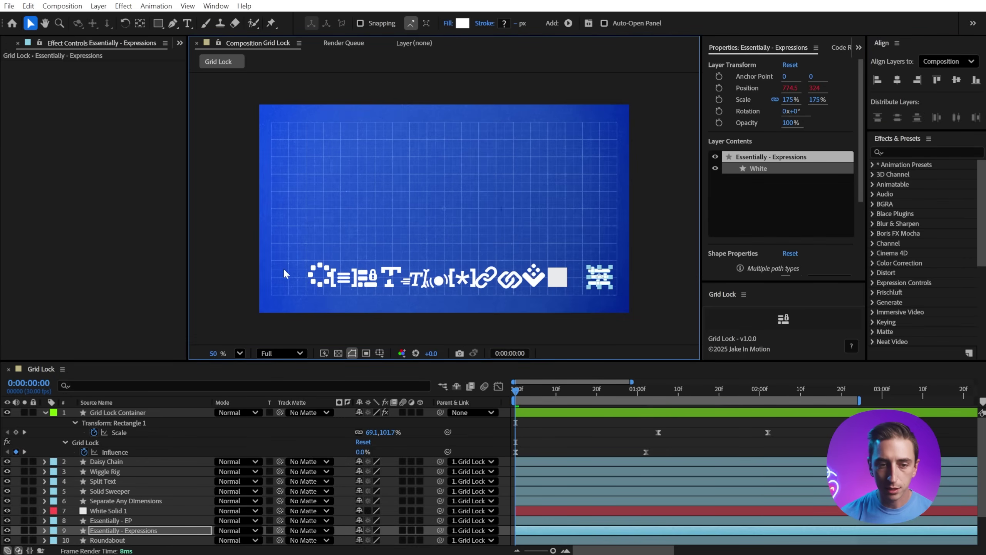
# - Redistribute all icons evenly, leaving the Grid Lock Container out of the selection
pyautogui.click(598, 276)
pyautogui.click(282, 308)
pyautogui.hotkey('ctrl', 'a')
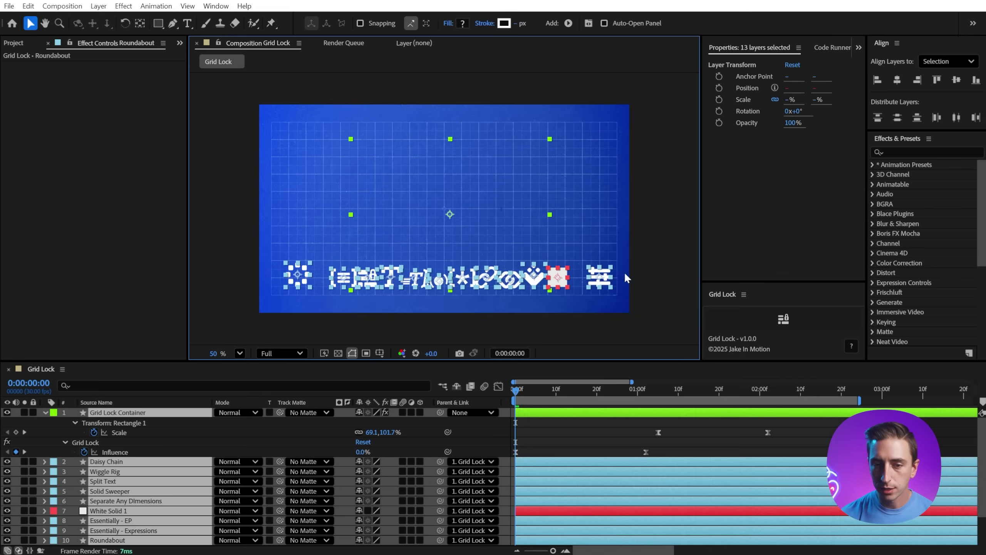
pyautogui.keyDown('ctrl'); pyautogui.click(659, 412); pyautogui.keyUp('ctrl')
pyautogui.click(956, 117)
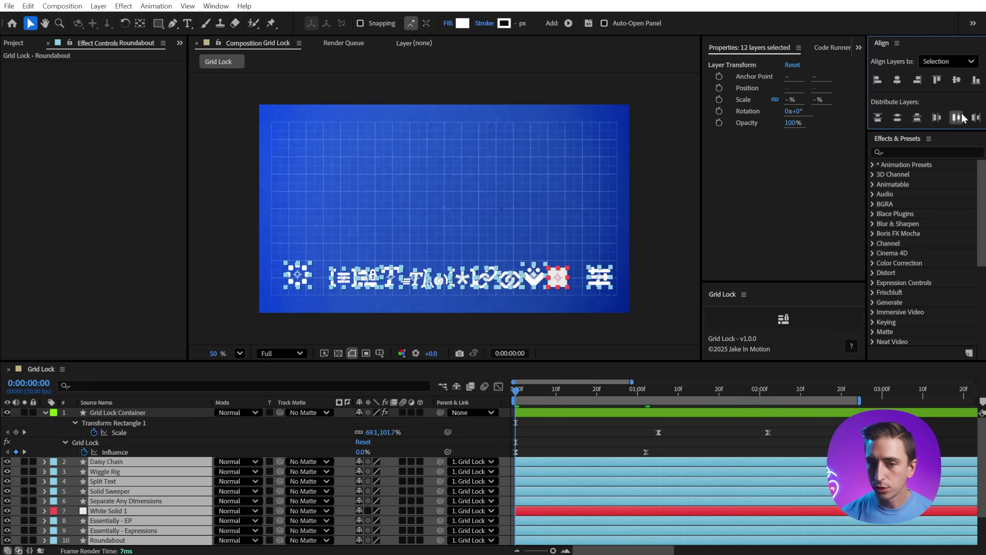
pyautogui.click(554, 430)
# - Preview the animation and scrub to 0:00:02:12, where the icons form a 6x2 grid
pyautogui.press('space')
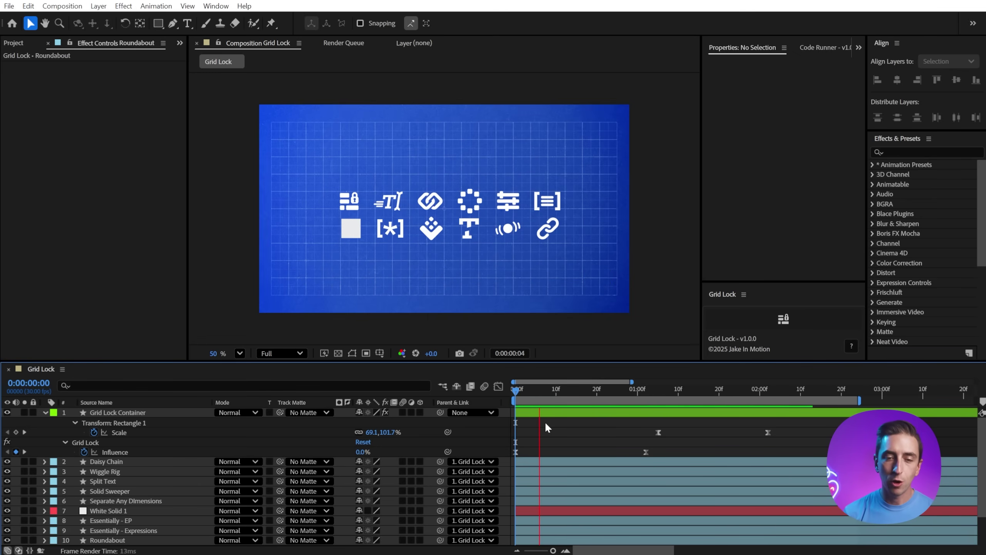
pyautogui.press('space')
pyautogui.moveTo(529, 388); pyautogui.dragTo(811, 380)
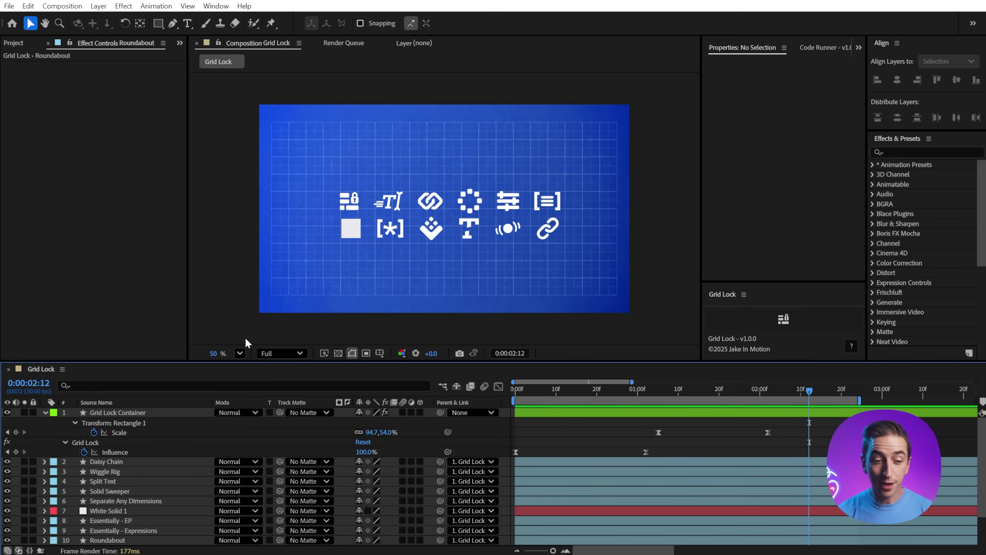
pyautogui.click(472, 231)
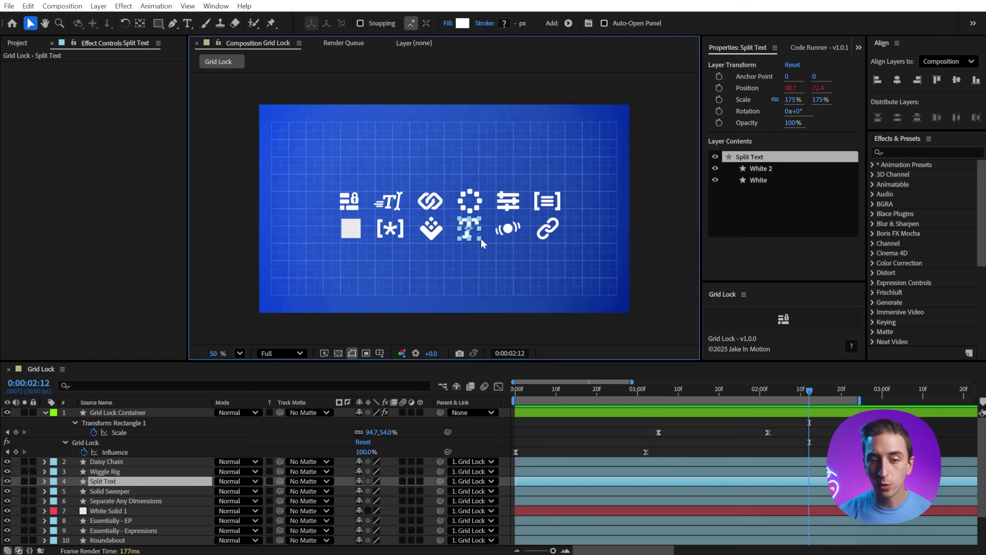
# - Scale Split Text to about 403% and make the Grid Lock Container narrower and taller
pyautogui.moveTo(481, 237); pyautogui.dragTo(496, 249)
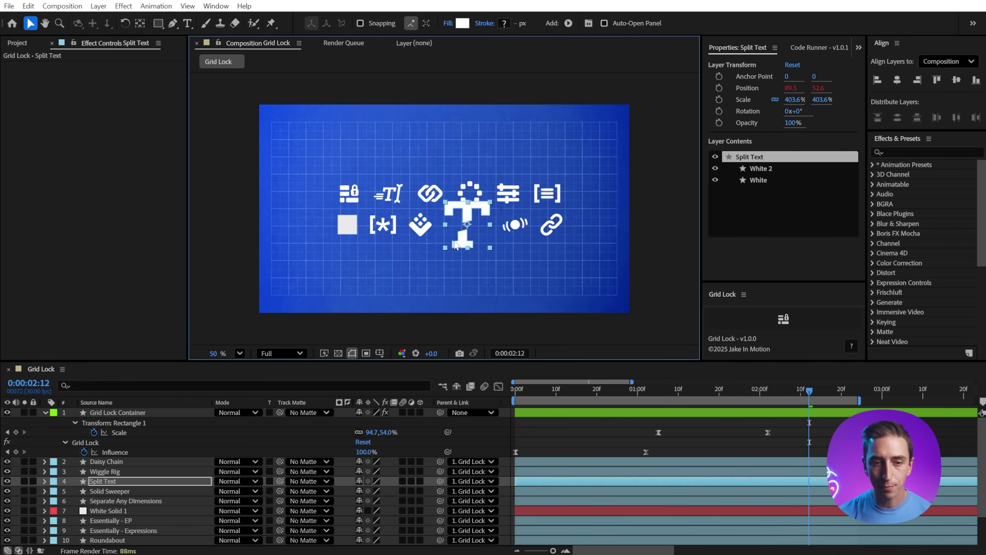
pyautogui.click(567, 248)
pyautogui.moveTo(587, 258); pyautogui.dragTo(569, 280)
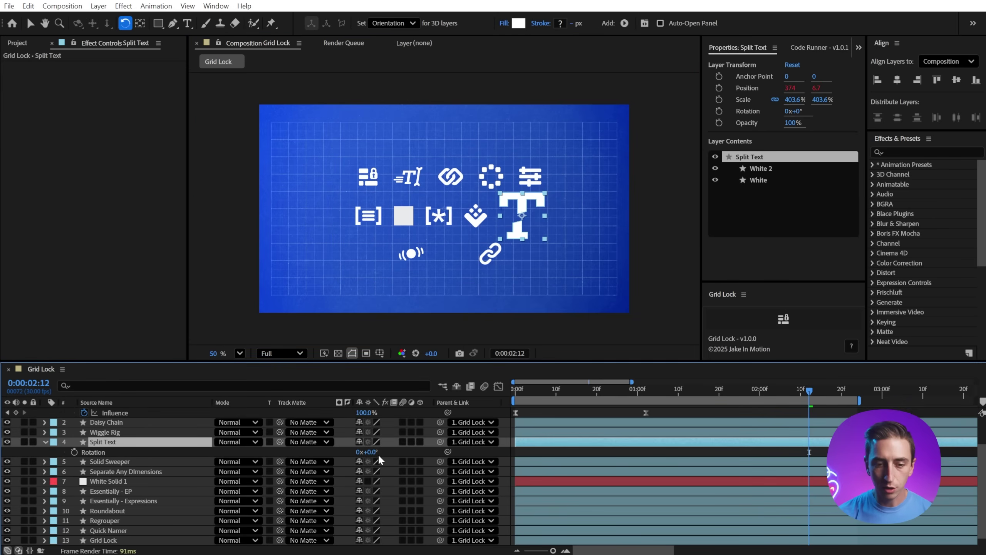
# - Rotate the Split Text icon to -32° so the grid reflows around it
pyautogui.moveTo(369, 452)
pyautogui.mouseDown()
pyautogui.moveTo(399, 453)
pyautogui.moveTo(373, 453)
pyautogui.moveTo(363, 465)
pyautogui.mouseUp()
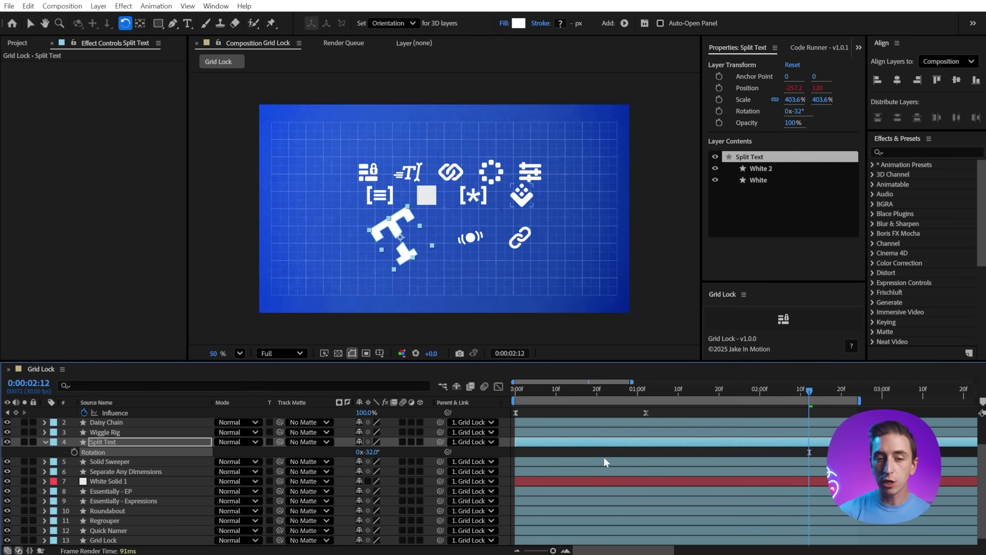
pyautogui.click(495, 235)
pyautogui.press('v')
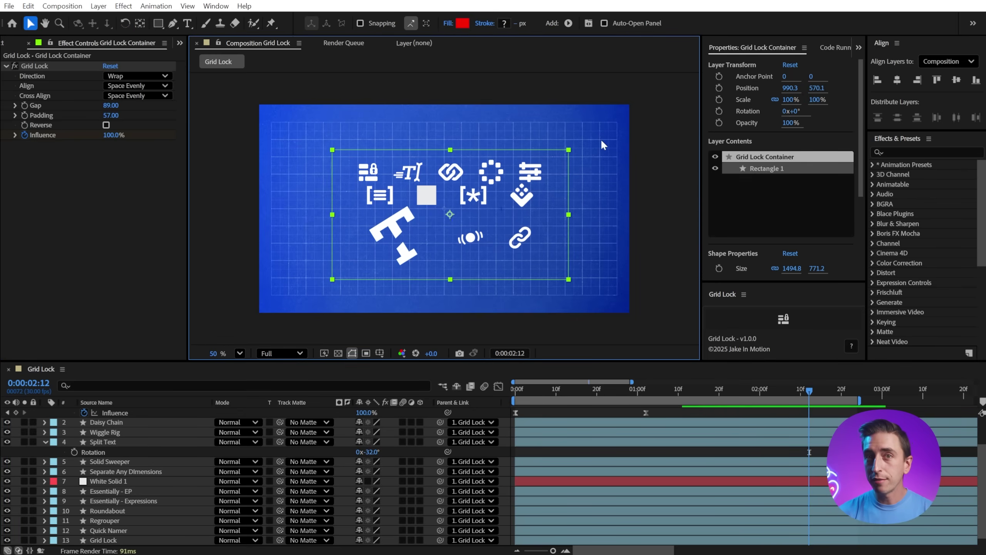
pyautogui.moveTo(633, 147); pyautogui.dragTo(307, 274)
pyautogui.keyDown('shift'); pyautogui.click(348, 262); pyautogui.keyUp('shift')
pyautogui.scroll(2, 142, 418)
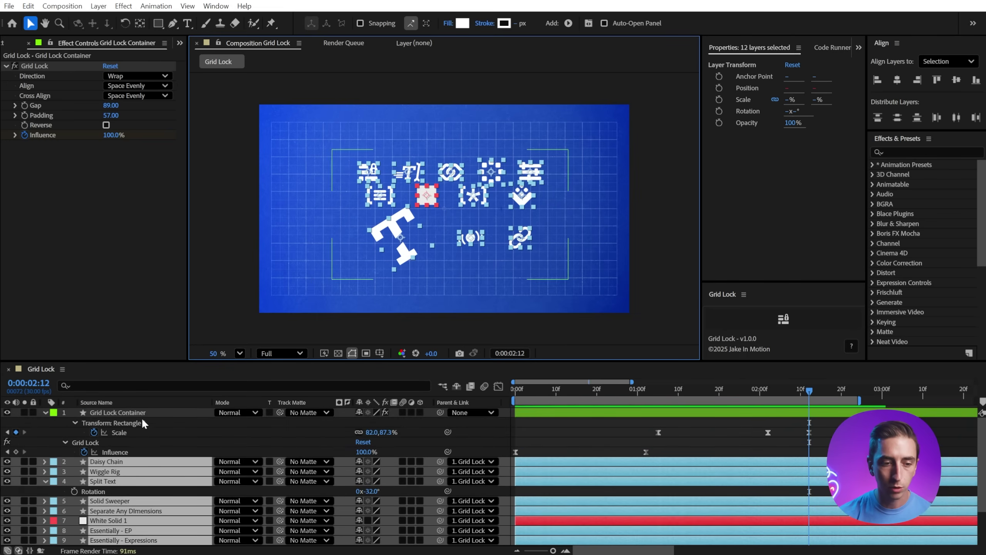
pyautogui.click(788, 320)
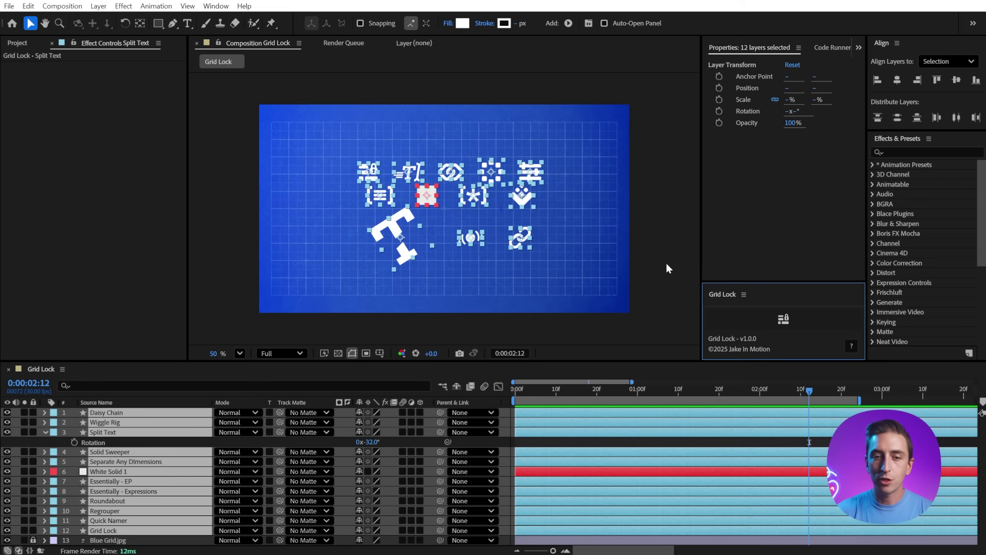
pyautogui.click(601, 228)
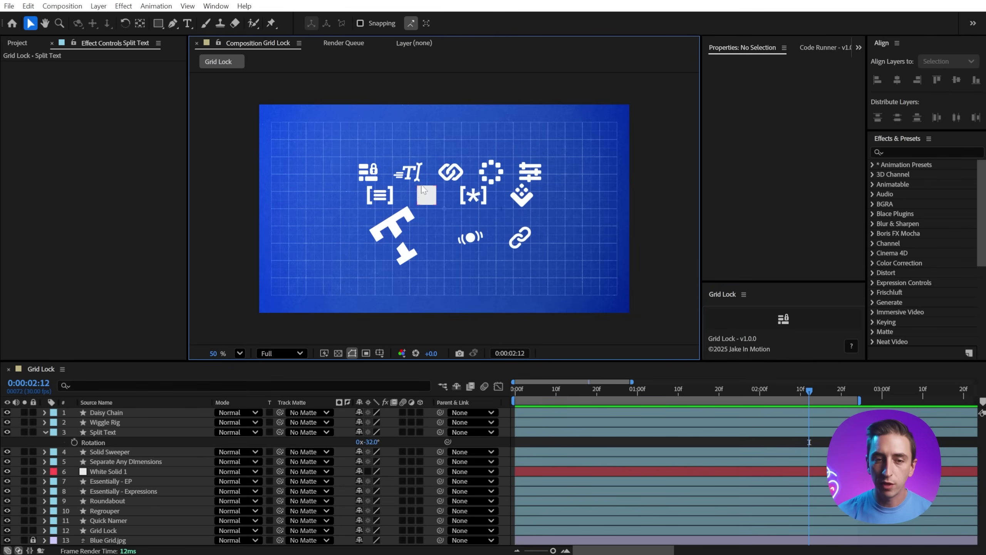
pyautogui.click(488, 175)
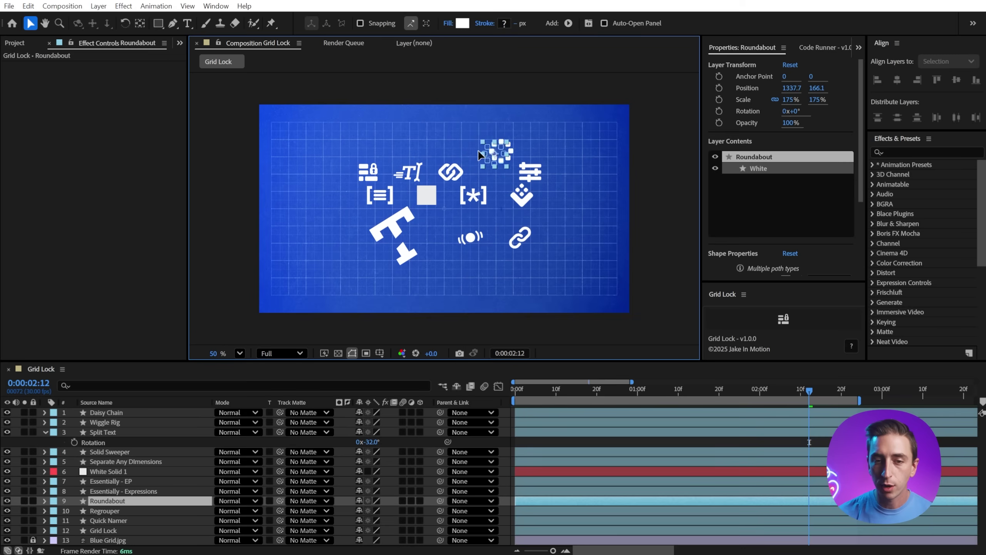
pyautogui.click(592, 170)
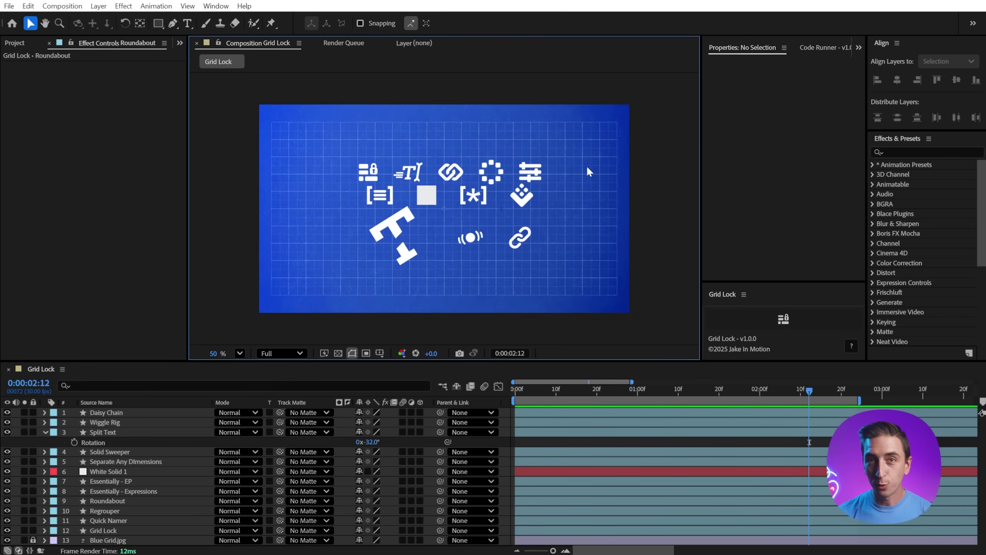
# - Wrap Essentially - Expressions, Roundabout and Regrouper in a new Grid Lock Container 2
pyautogui.hotkey('ctrl', 'a')
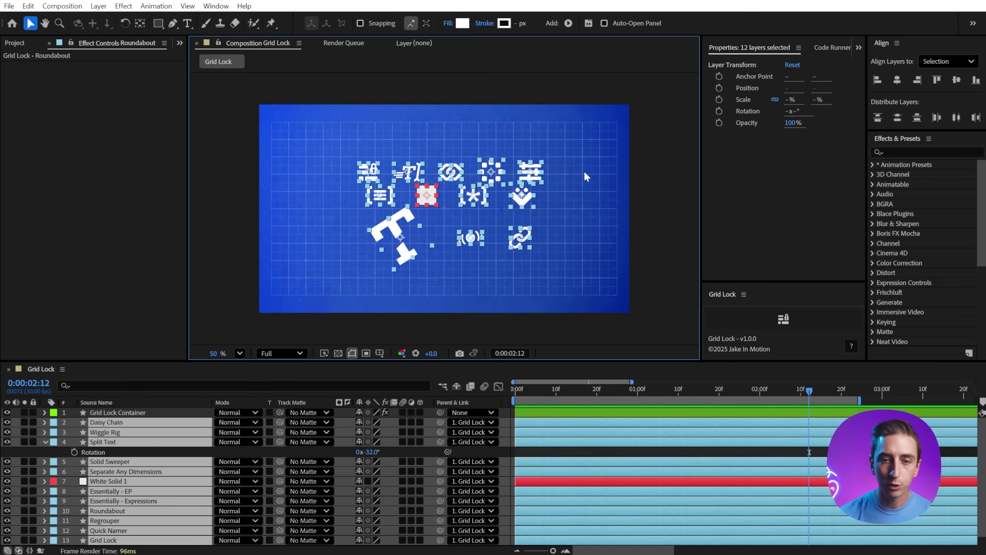
pyautogui.click(545, 186)
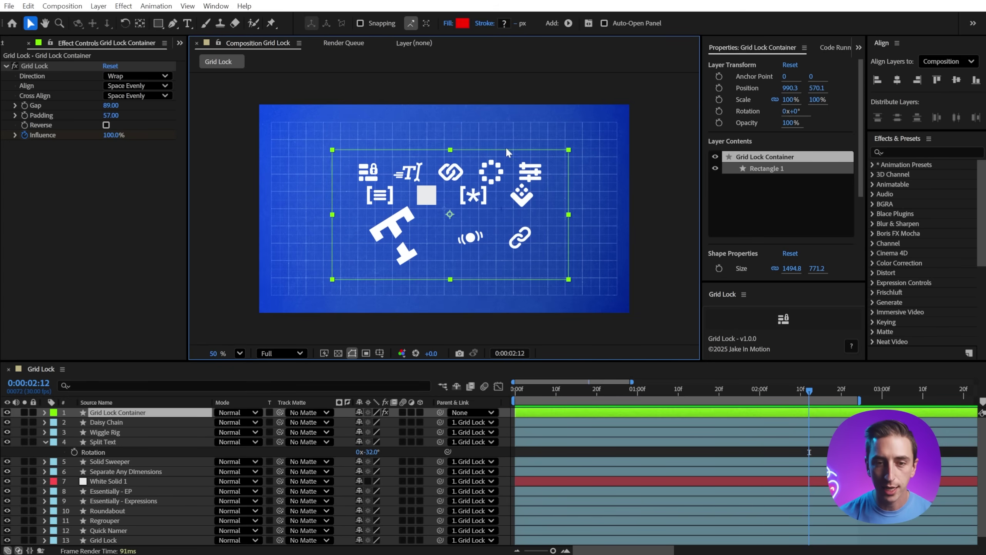
pyautogui.moveTo(537, 123); pyautogui.dragTo(484, 184)
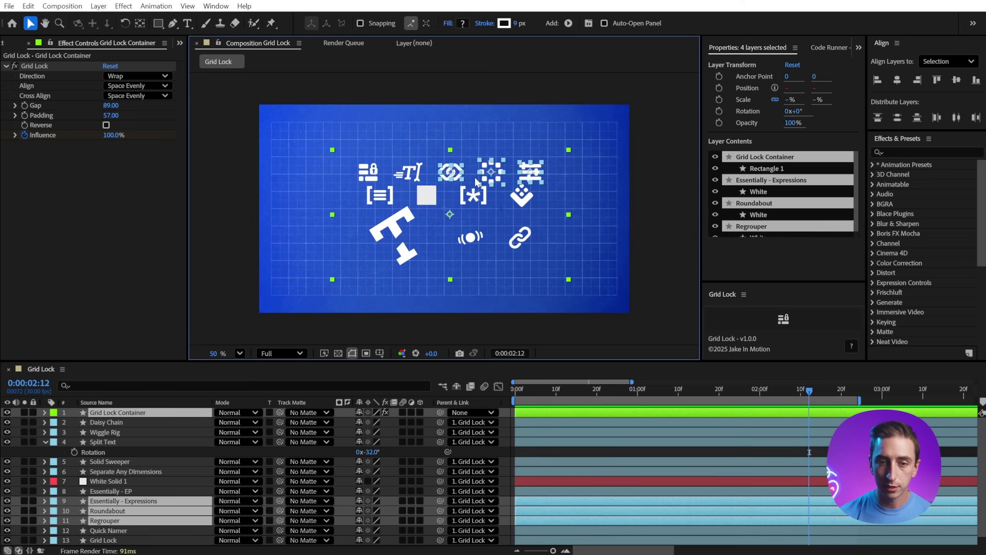
pyautogui.keyDown('shift'); pyautogui.click(554, 216); pyautogui.keyUp('shift')
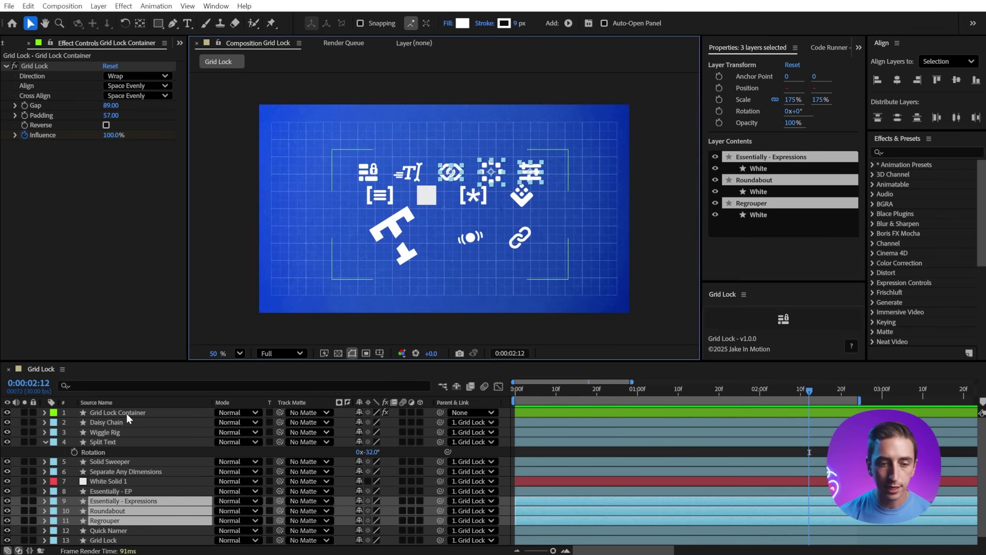
pyautogui.click(784, 321)
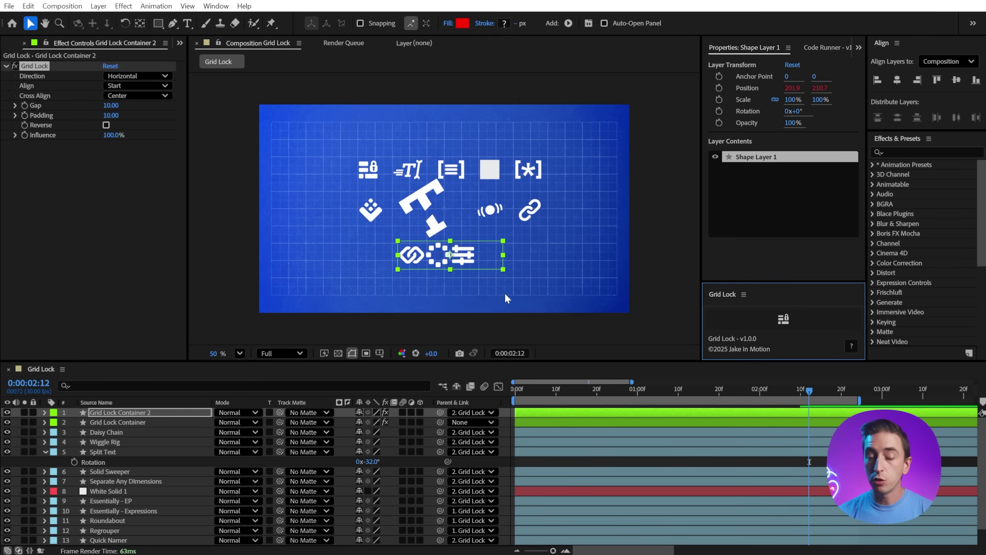
# - Raise Grid Lock Container 2 and its three icons higher in the layer stack
pyautogui.moveTo(510, 306); pyautogui.dragTo(446, 260)
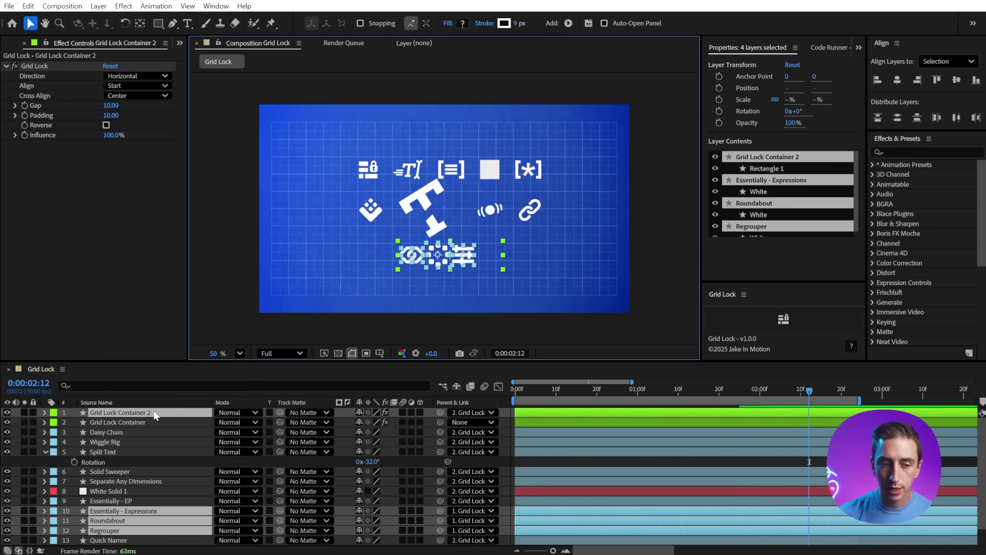
pyautogui.moveTo(113, 511); pyautogui.dragTo(117, 487)
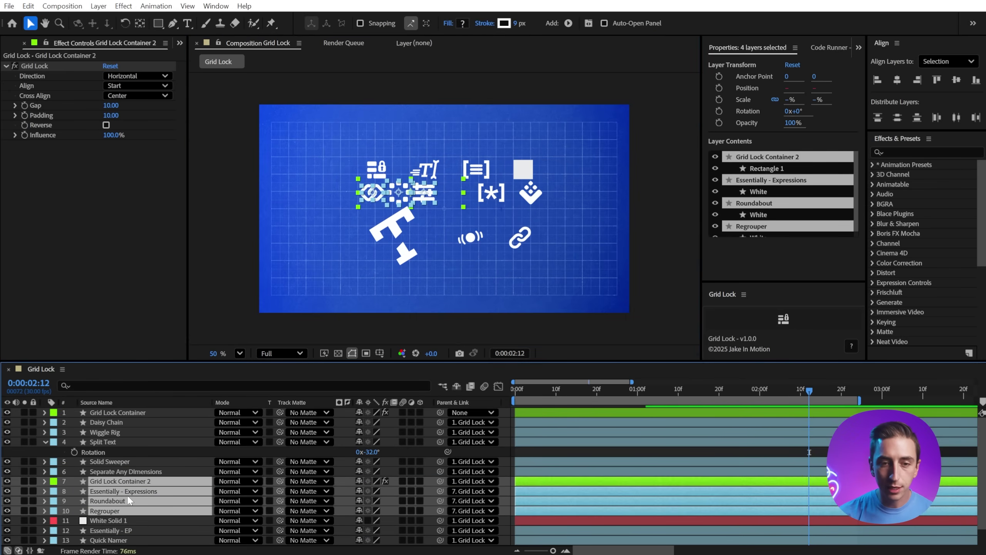
pyautogui.hotkey('ctrl', ']')
pyautogui.hotkey('ctrl', '[')
pyautogui.hotkey('ctrl', '[')
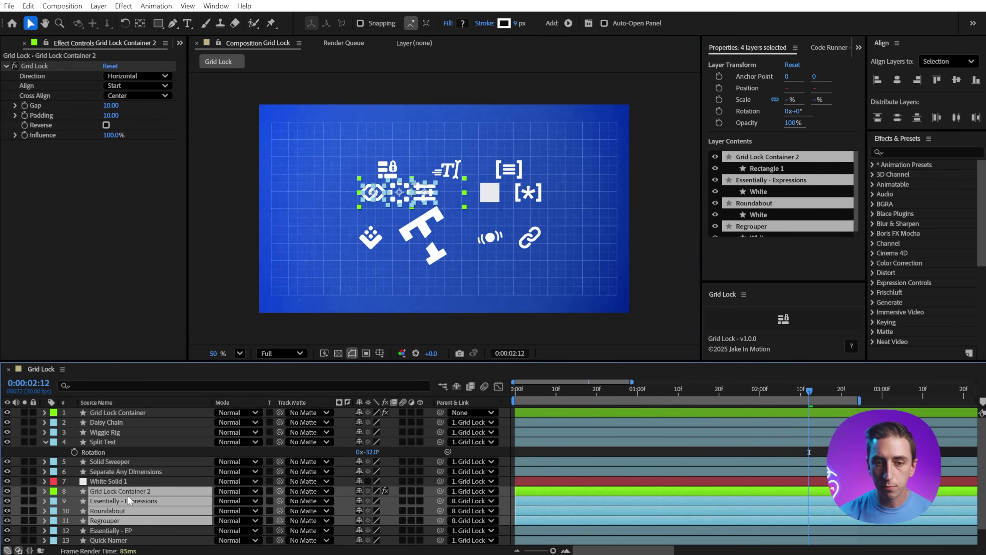
pyautogui.hotkey('ctrl', ']')
pyautogui.hotkey('ctrl', ']')
pyautogui.hotkey('ctrl', ']')
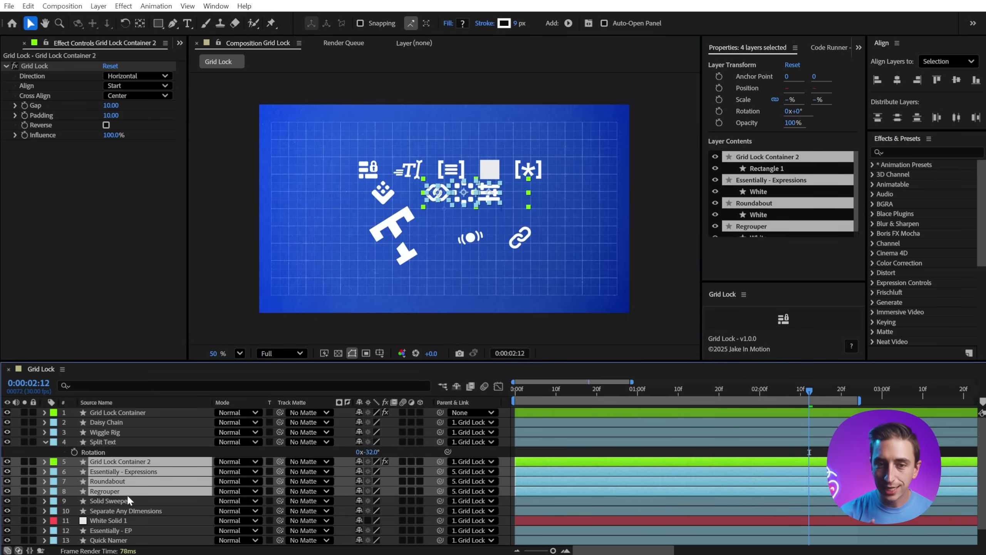
pyautogui.click(120, 510)
# - Set Grid Lock Container 2's direction to Wrap and move it left and down
pyautogui.click(120, 461)
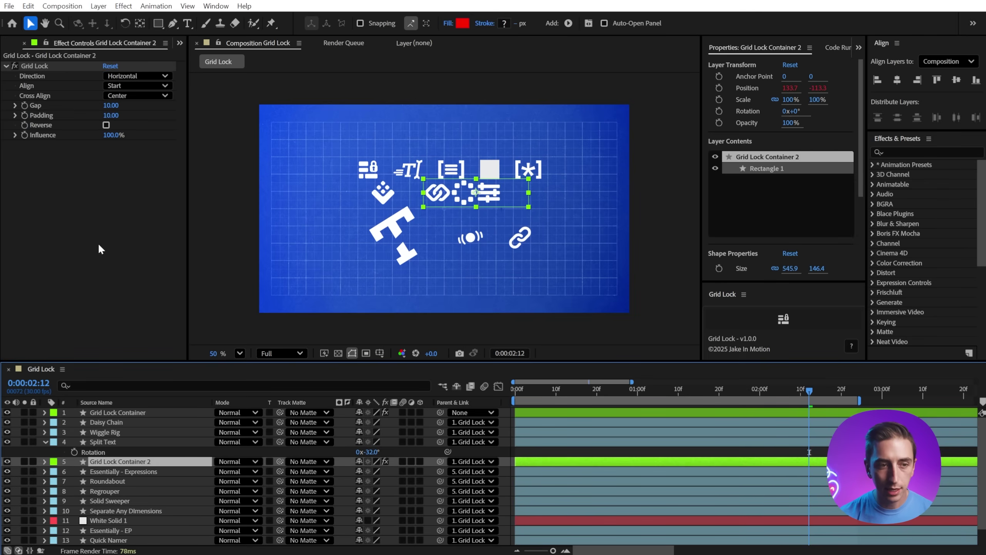
pyautogui.click(127, 78)
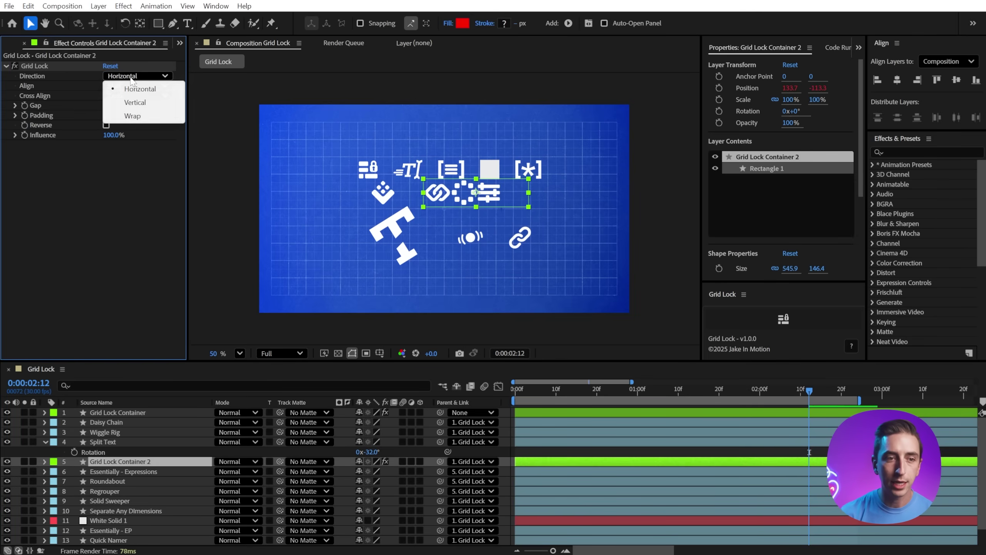
pyautogui.click(135, 120)
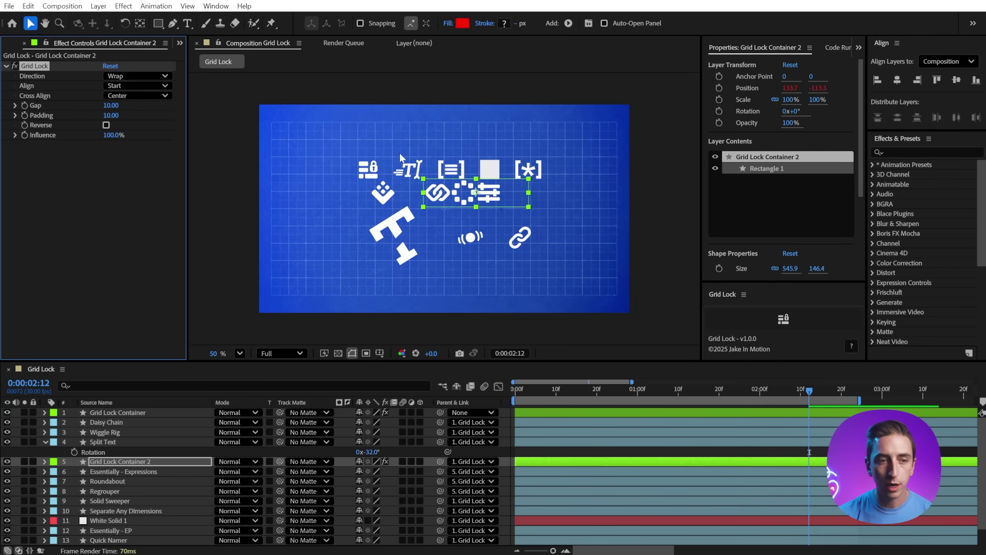
pyautogui.moveTo(505, 188); pyautogui.dragTo(486, 196)
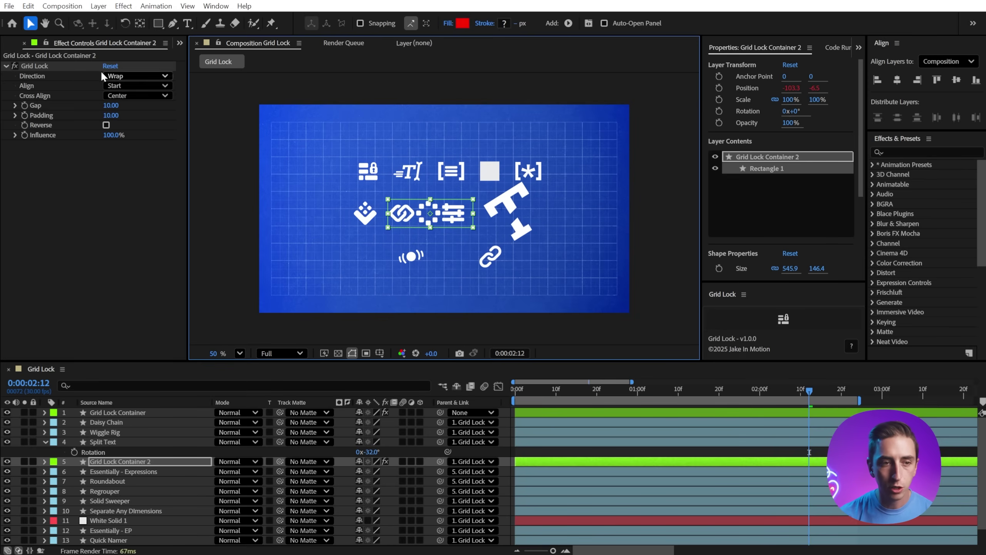
# - Set the container gap to 65 and enlarge Grid Lock Container 2 so icons wrap
pyautogui.click(110, 105)
pyautogui.write('65')
pyautogui.press('Return')
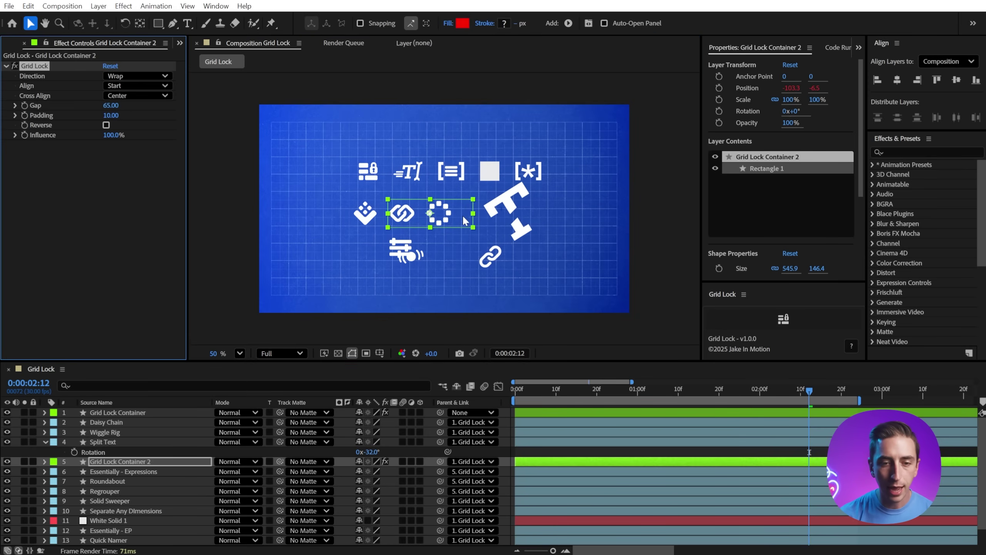
pyautogui.moveTo(474, 228); pyautogui.dragTo(489, 253)
# - Duplicate Roundabout three times and move Grid Lock Container 2 up near the top row
pyautogui.click(626, 210)
pyautogui.click(117, 482)
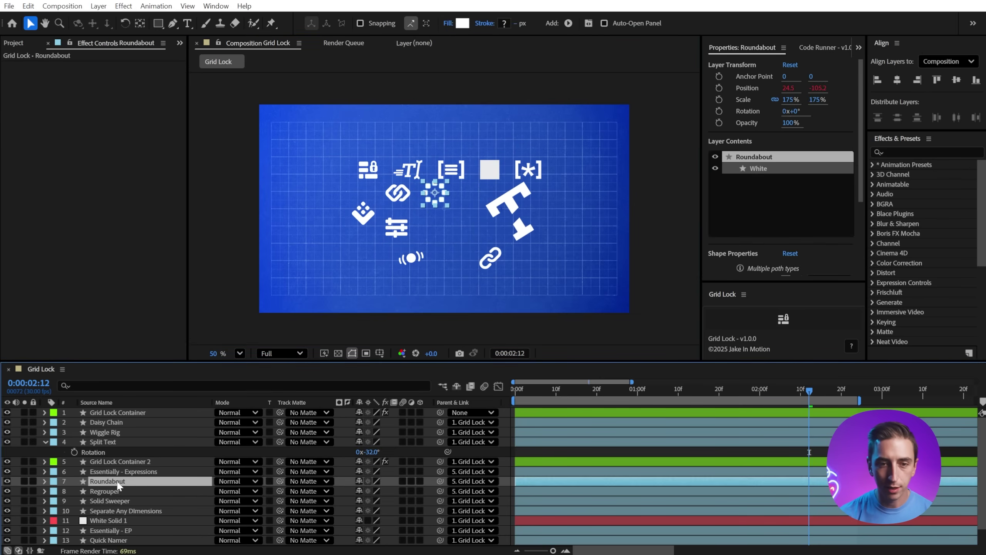
pyautogui.hotkey('ctrl', 'd')
pyautogui.hotkey('ctrl', 'd')
pyautogui.hotkey('ctrl', 'd')
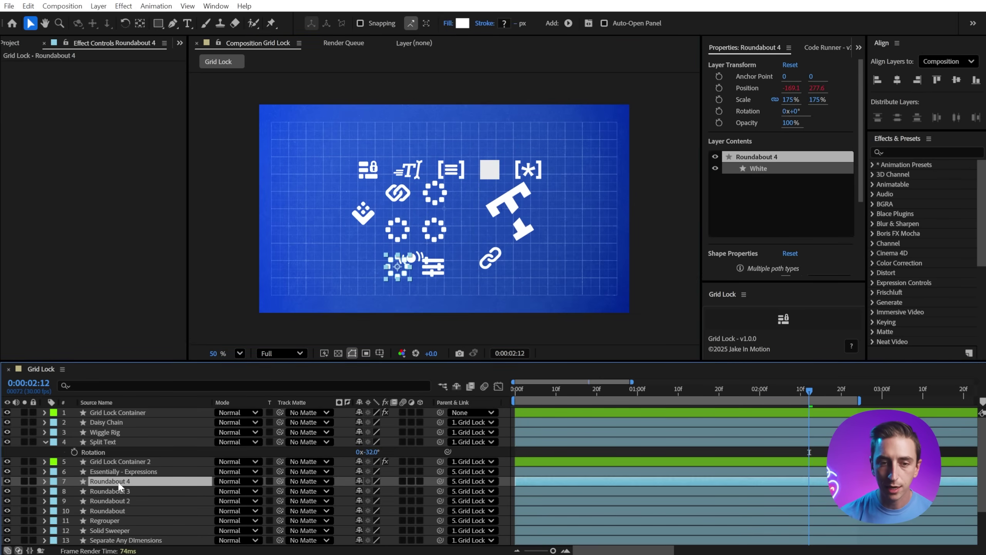
pyautogui.click(110, 462)
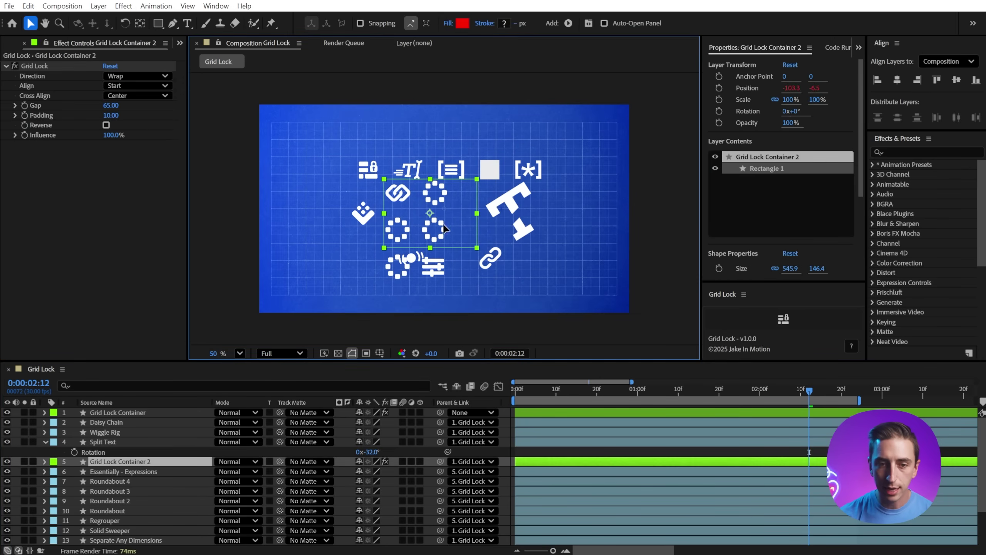
pyautogui.moveTo(472, 246); pyautogui.dragTo(489, 247)
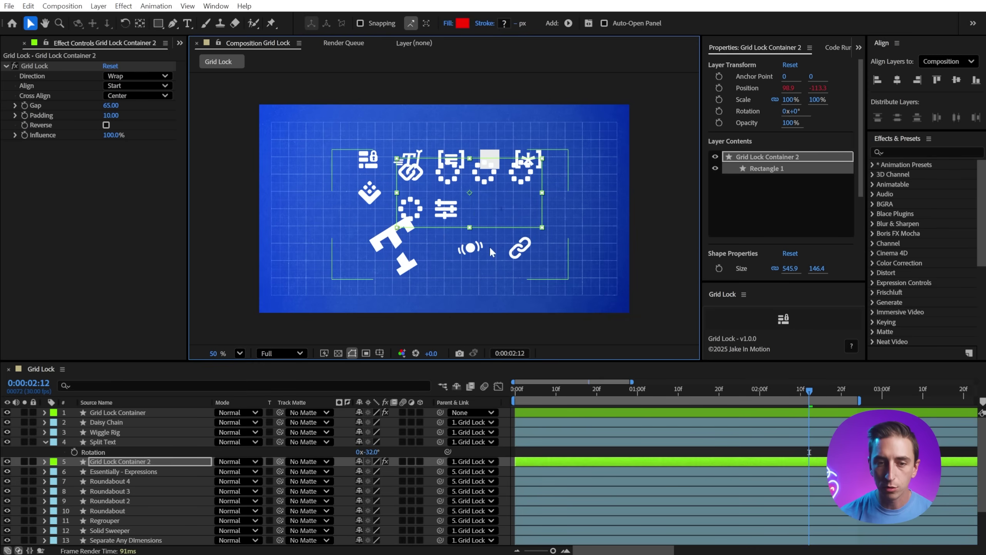
pyautogui.click(343, 183)
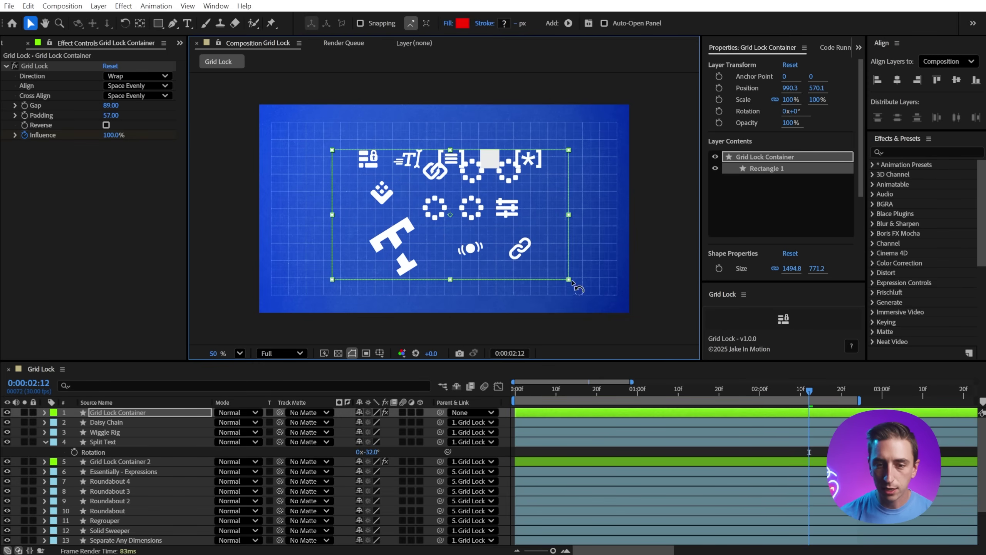
# - Enlarge the main Grid Lock Container and centre it at 960,540 in the composition
pyautogui.moveTo(574, 295); pyautogui.dragTo(615, 307)
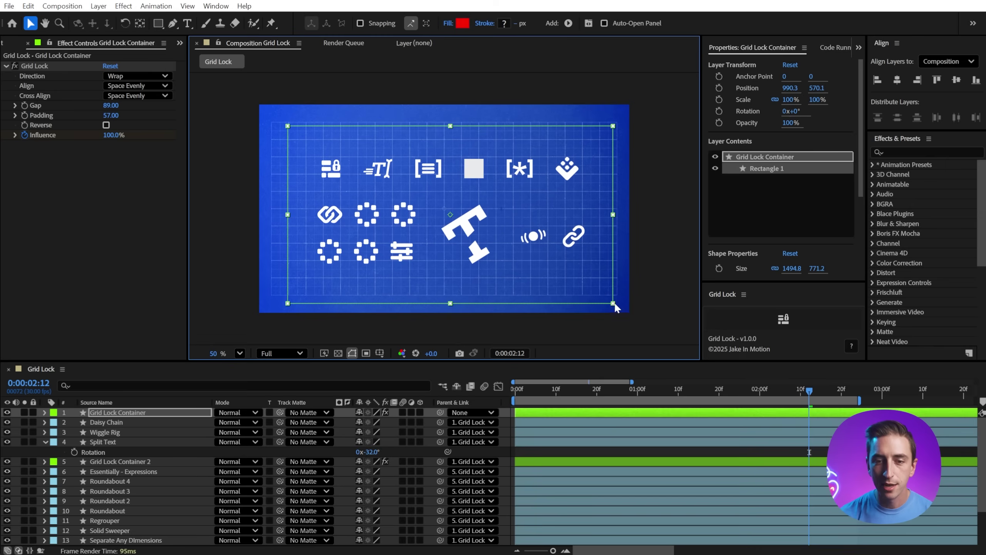
pyautogui.click(896, 80)
pyautogui.click(957, 80)
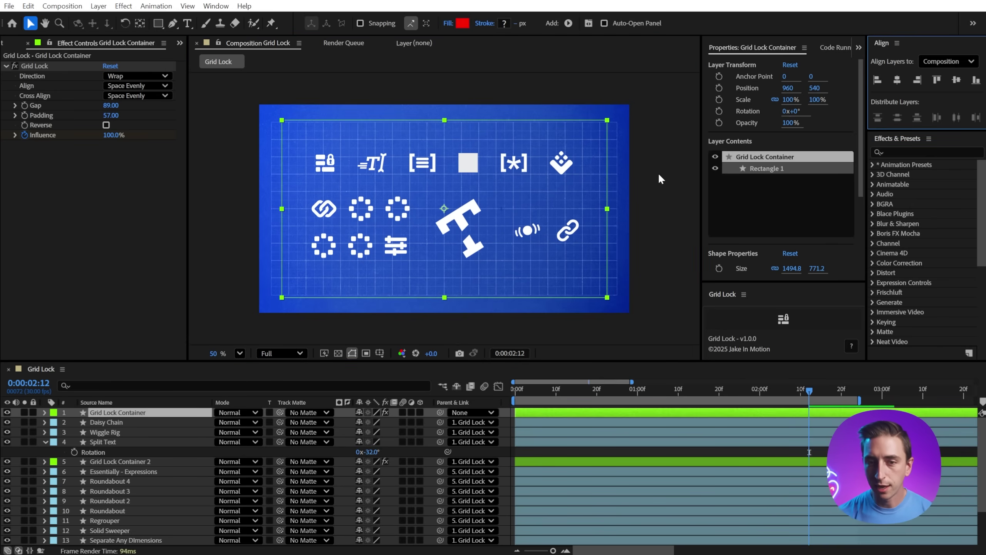
pyautogui.click(658, 173)
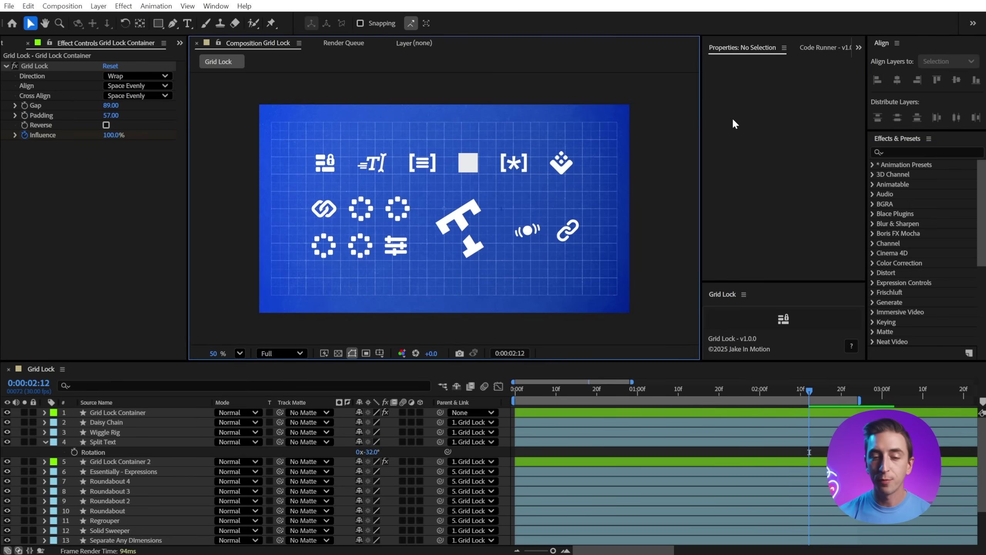
pyautogui.click(581, 140)
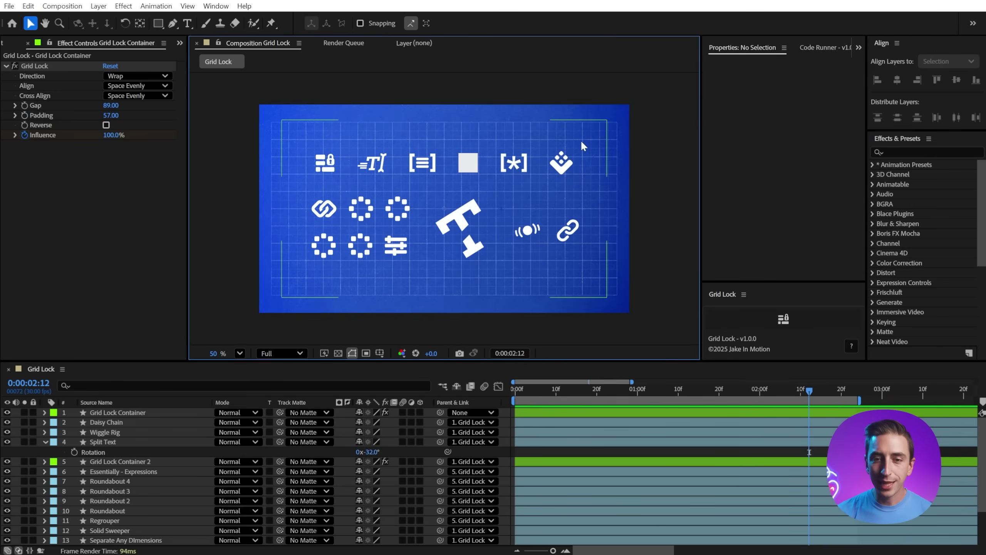
pyautogui.click(721, 289)
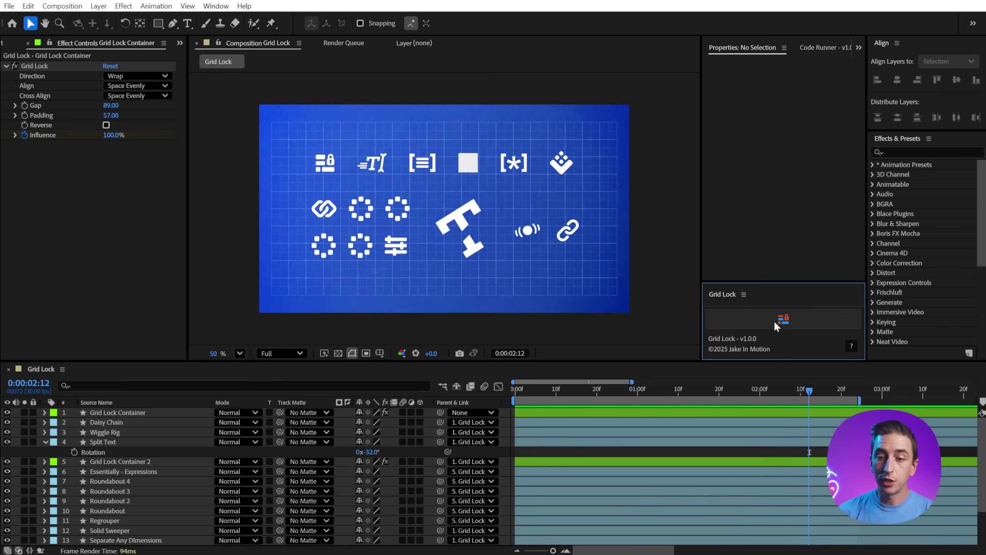
# - Show the Code Runner v1.0.1 panel, briefly launching and closing its floating Grid Lock window
pyautogui.click(771, 111)
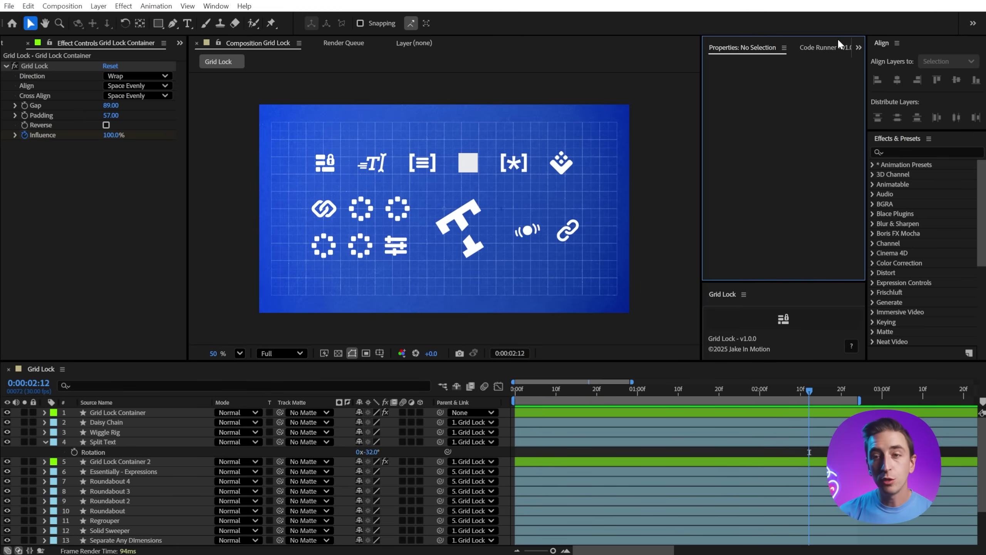
pyautogui.click(824, 46)
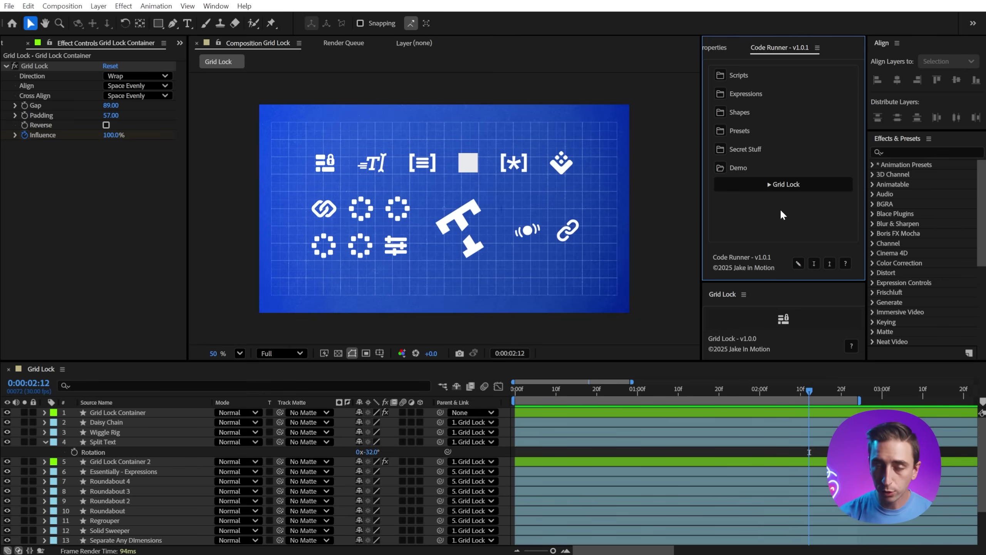
pyautogui.click(785, 185)
pyautogui.moveTo(545, 365); pyautogui.dragTo(630, 256)
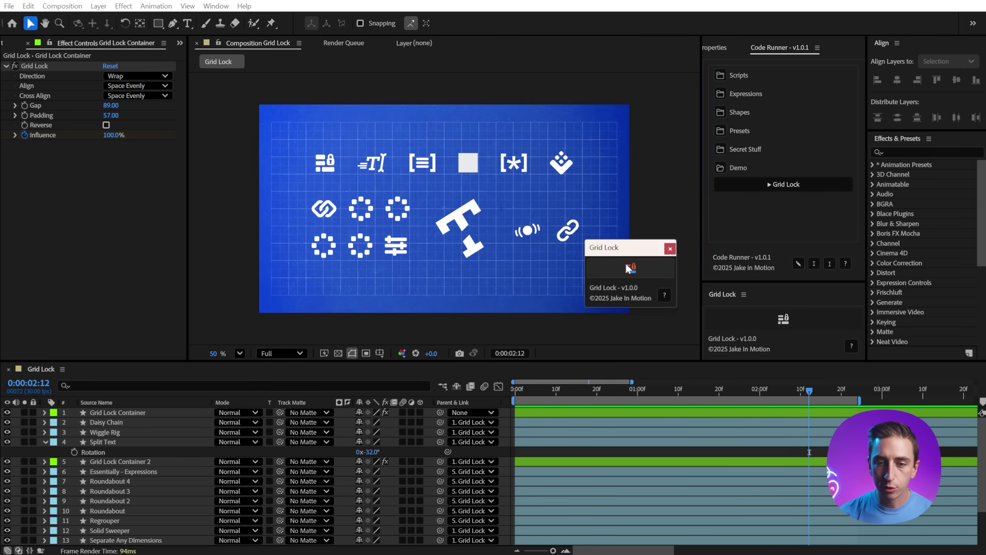
pyautogui.click(670, 249)
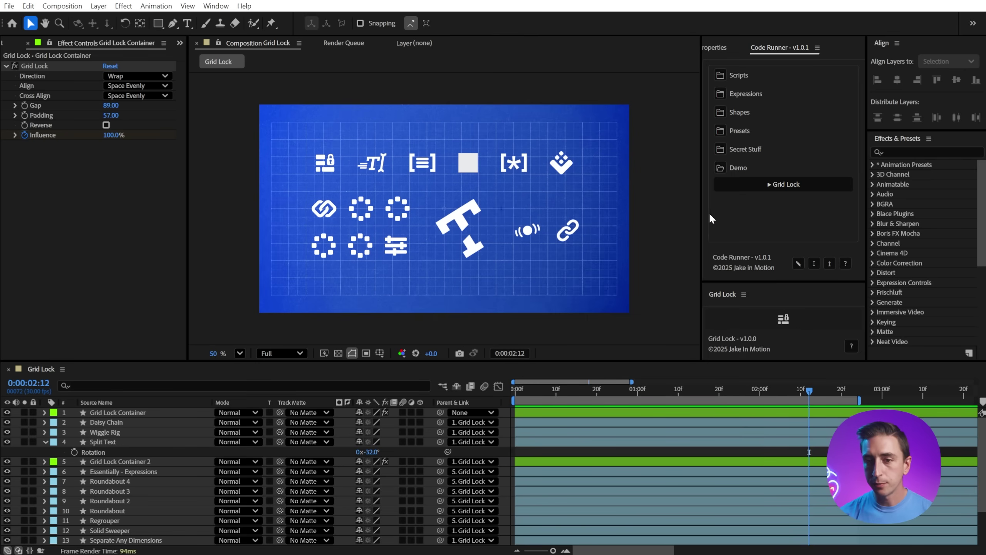
pyautogui.click(784, 210)
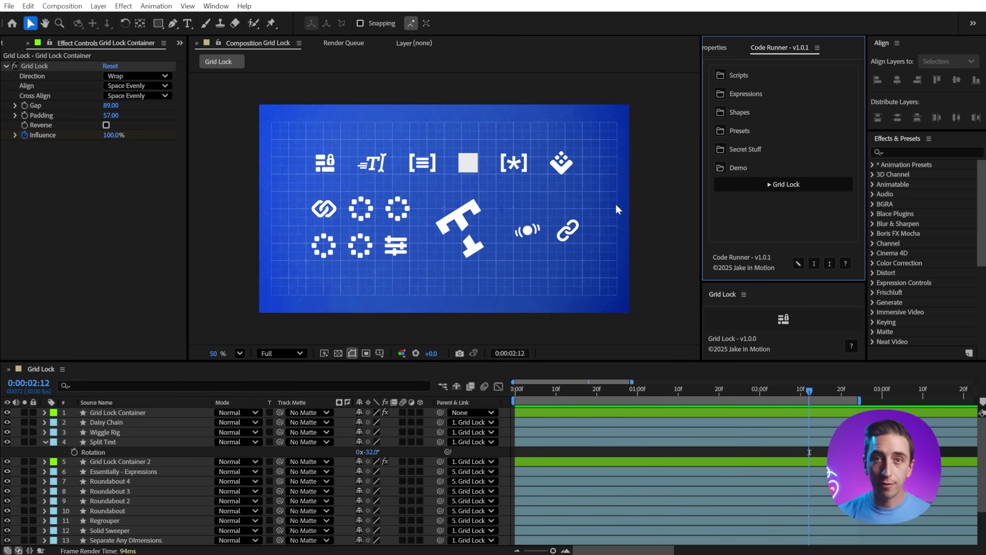
pyautogui.click(805, 351)
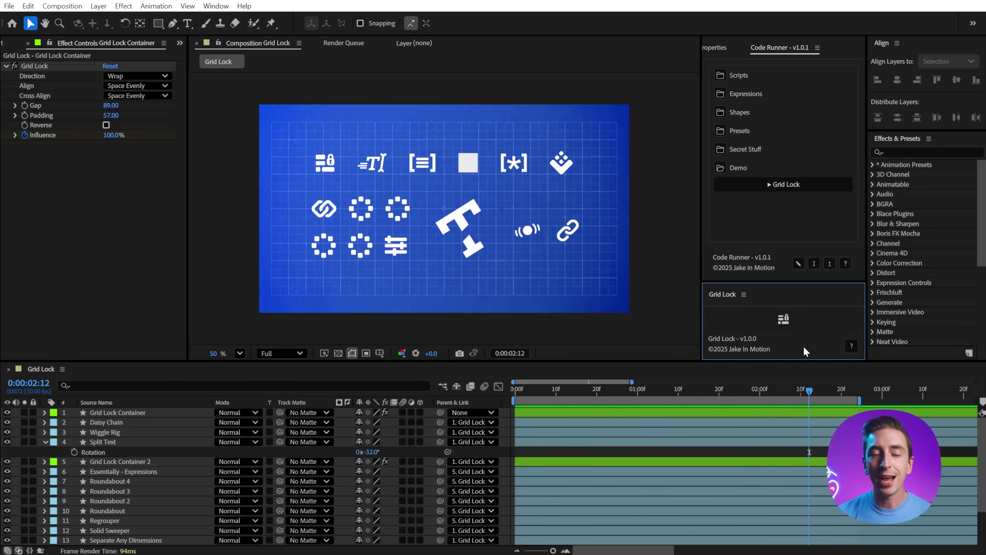